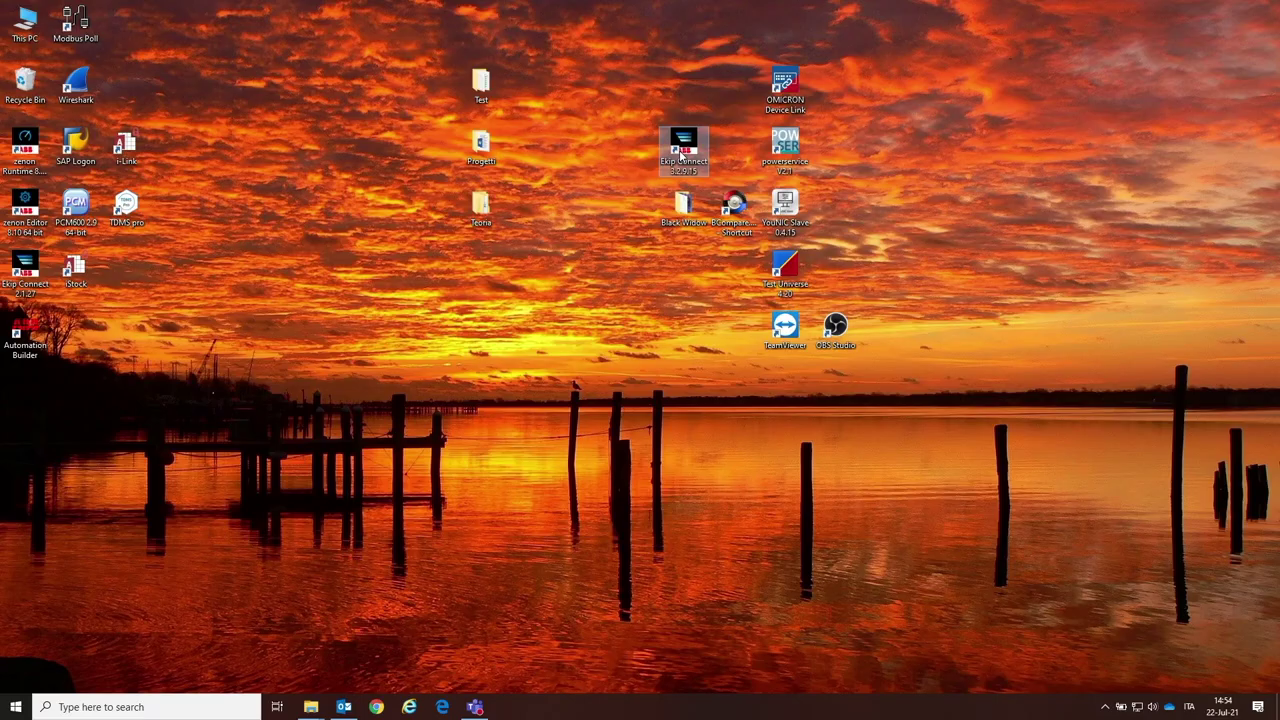
- Start Ekip Connect and log in with the account connected to Windows
{"action": "double_click", "coordinate": [690, 155]}
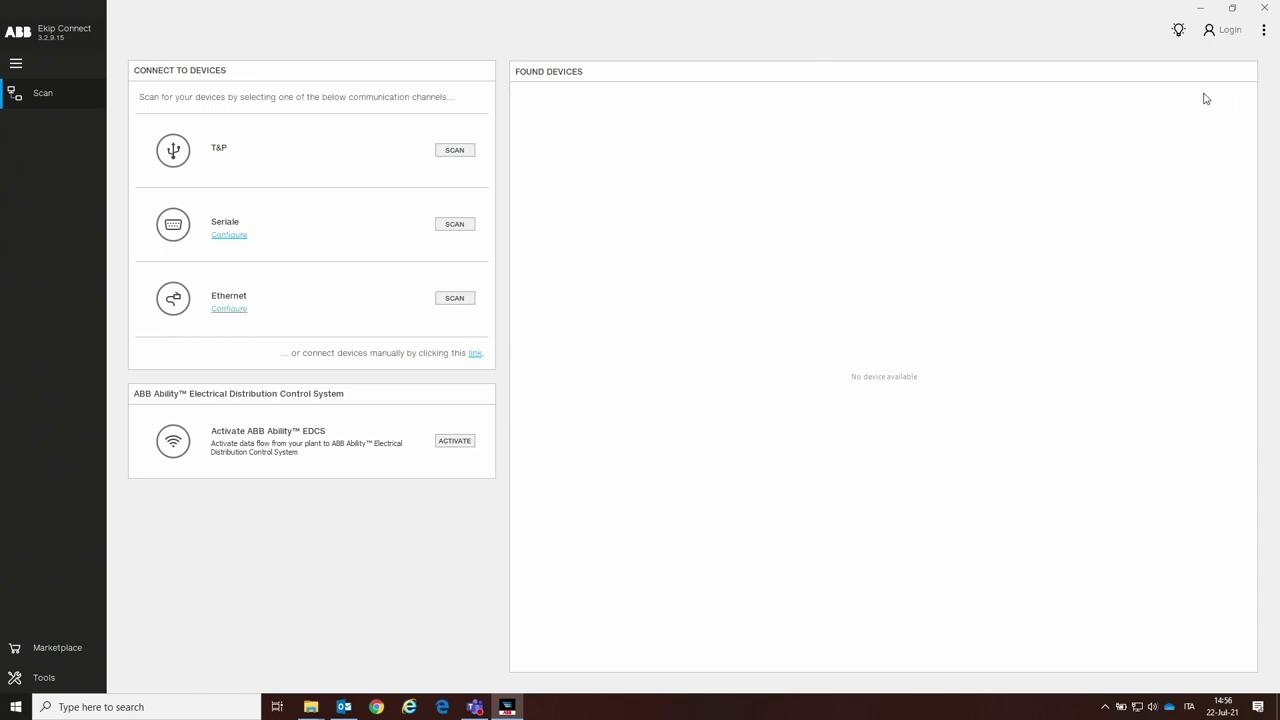
{"action": "left_click", "coordinate": [1228, 31]}
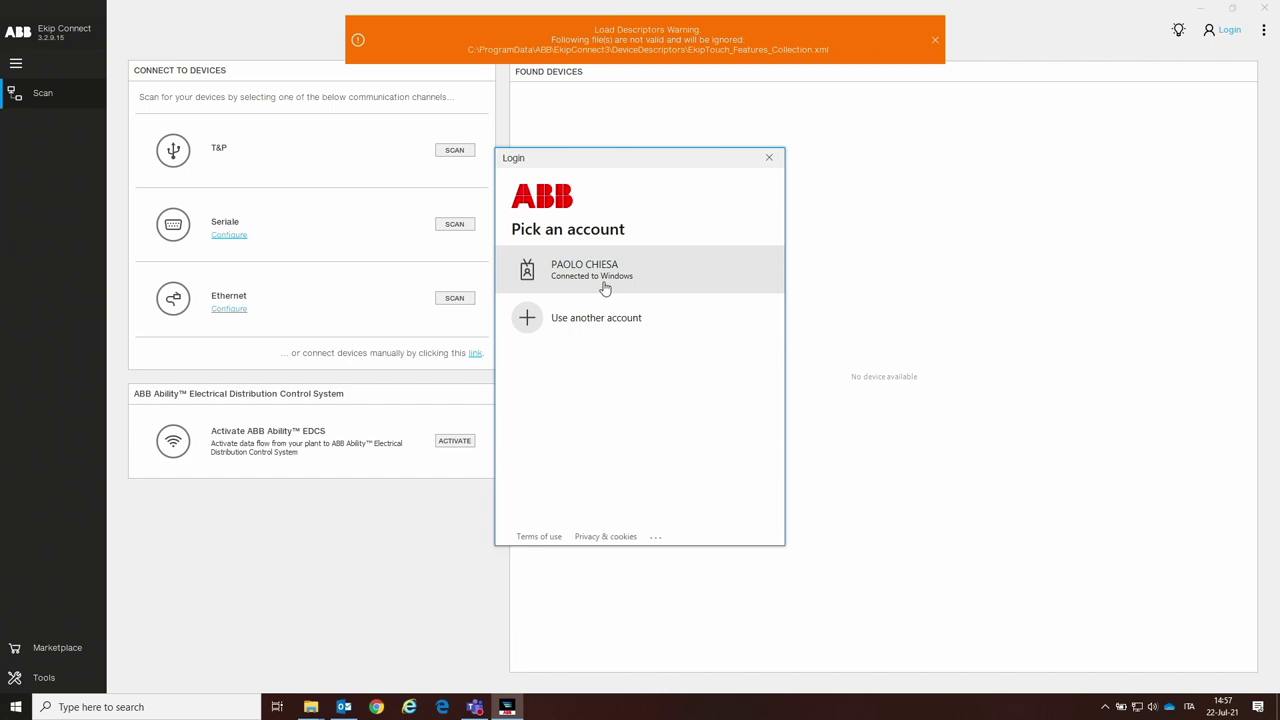
{"action": "left_click", "coordinate": [604, 288]}
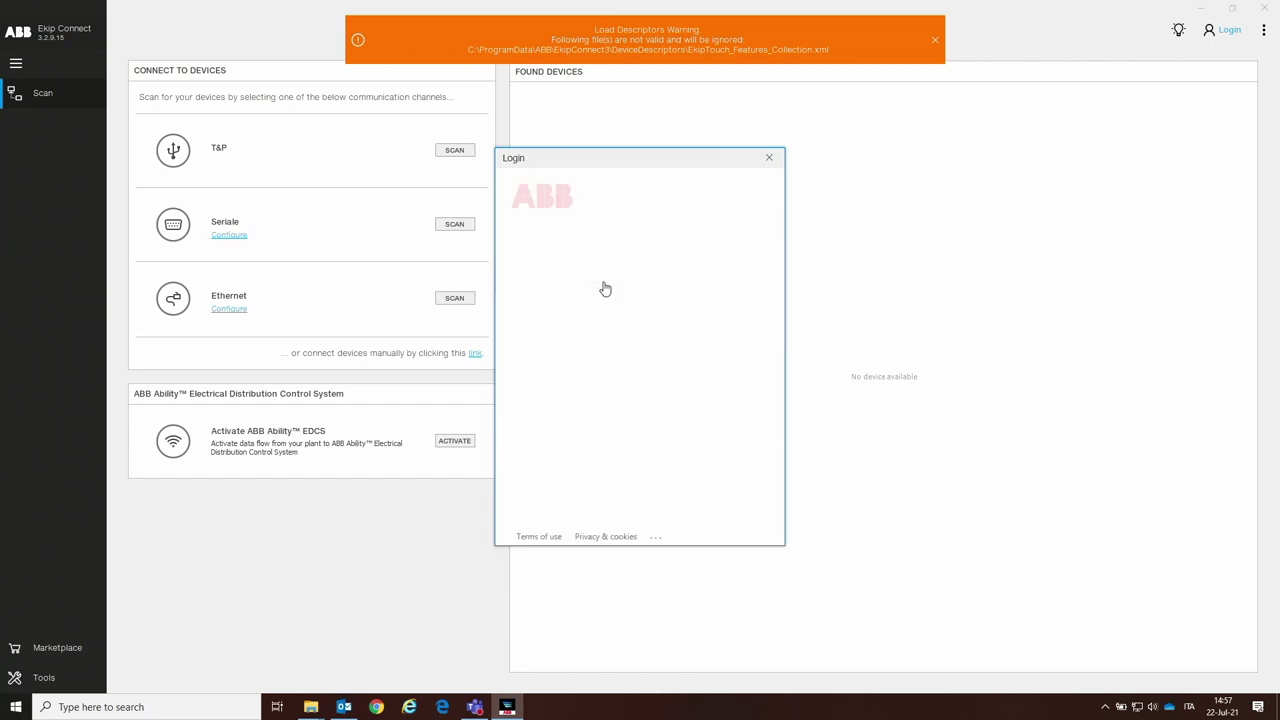
{"action": "left_click", "coordinate": [604, 288]}
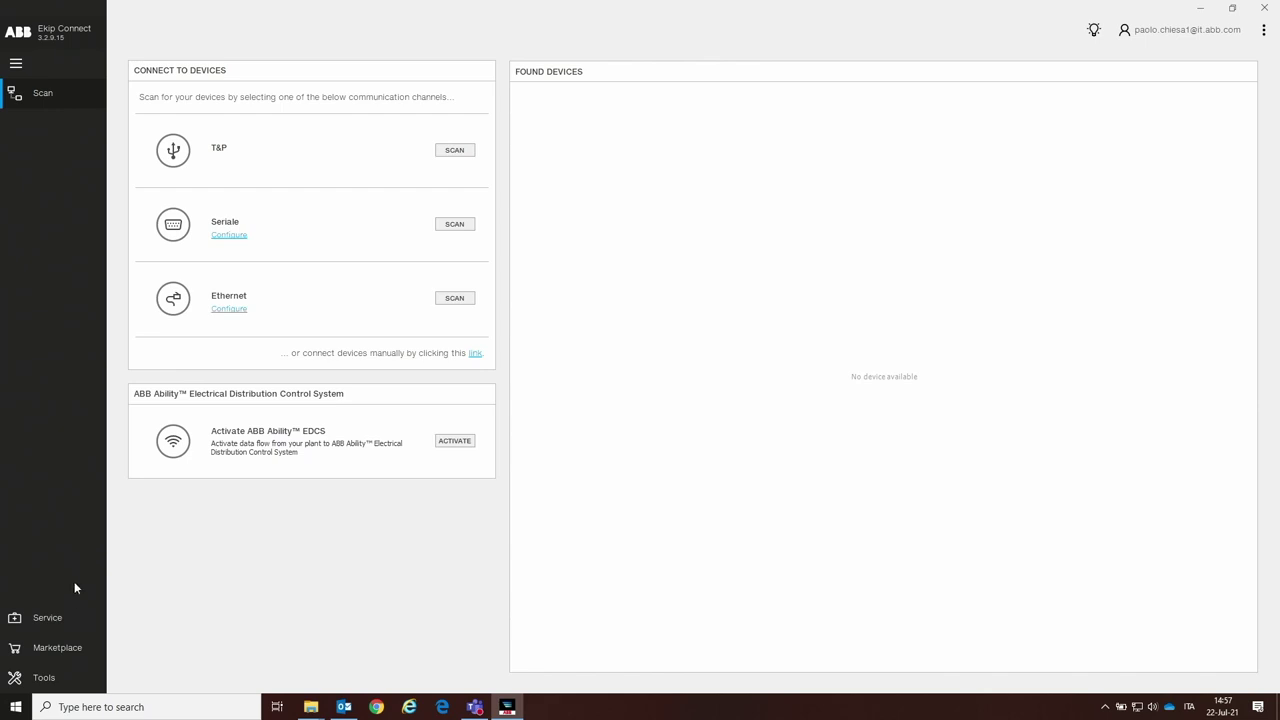
- View the licences offered in the Marketplace, and scan for the first breaker over the T&P communication channel
{"action": "left_click", "coordinate": [62, 647]}
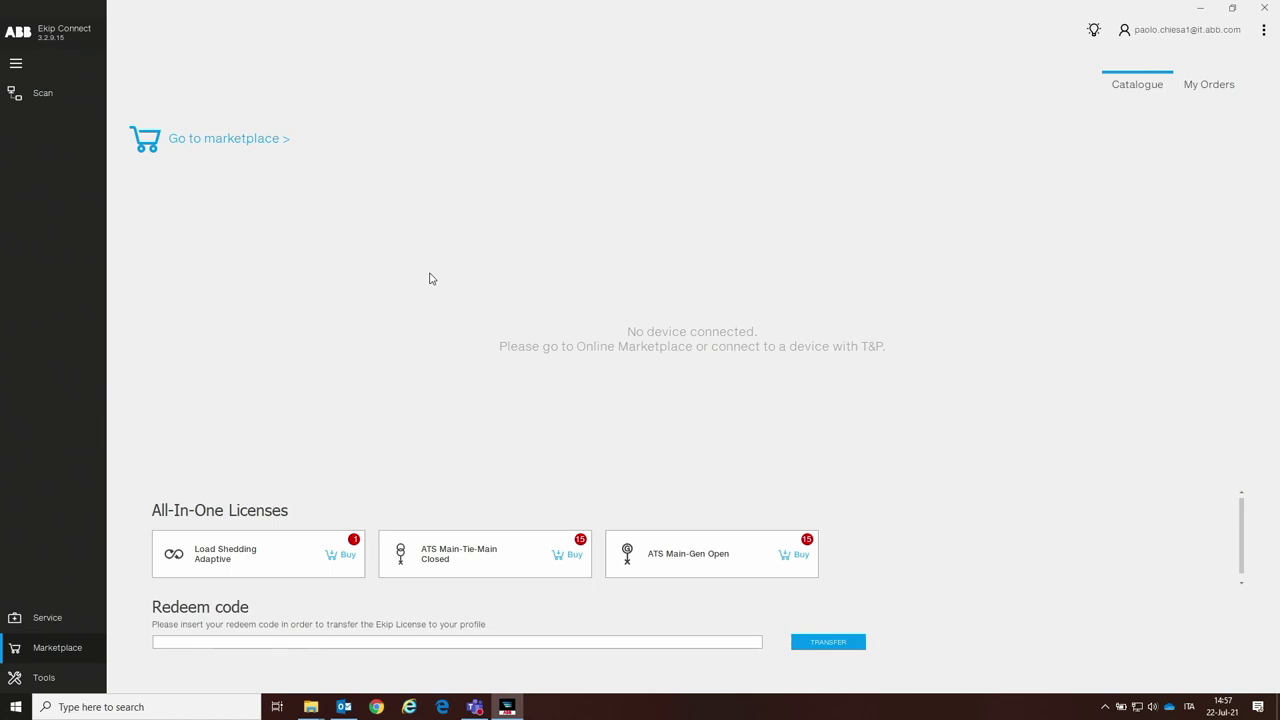
{"action": "left_click", "coordinate": [49, 94]}
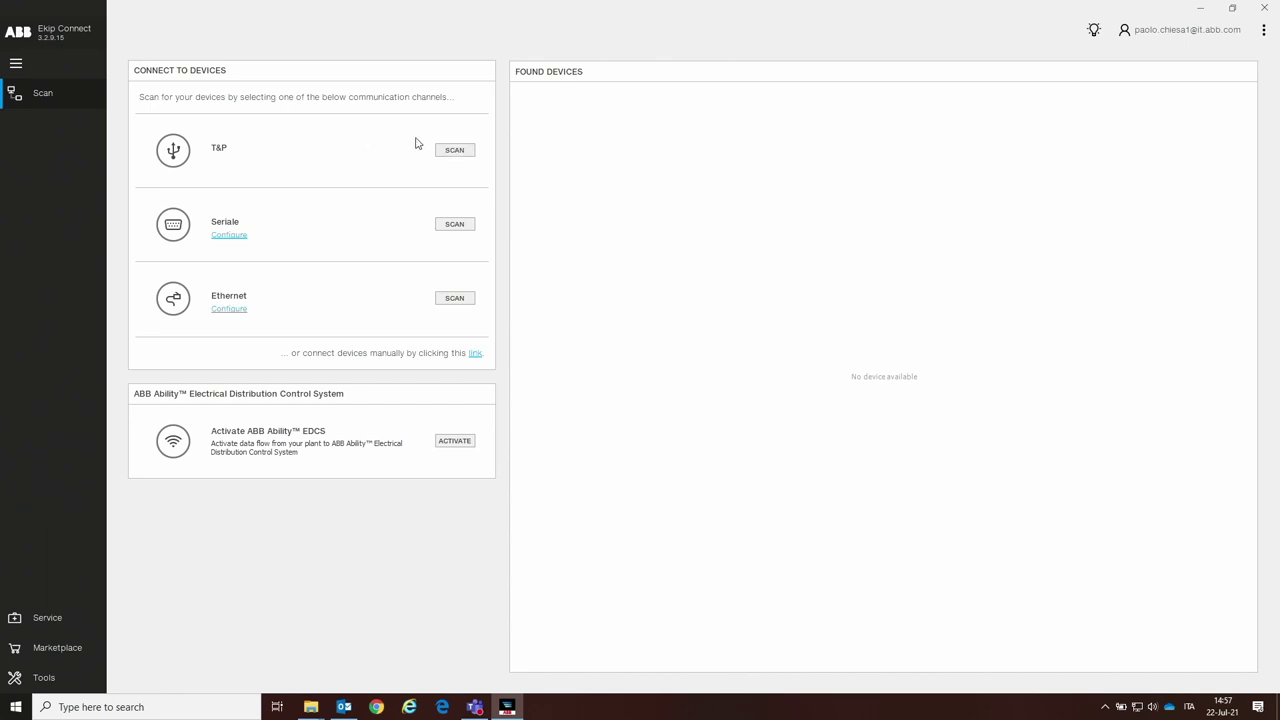
{"action": "left_click", "coordinate": [452, 153]}
{"action": "left_click", "coordinate": [457, 152]}
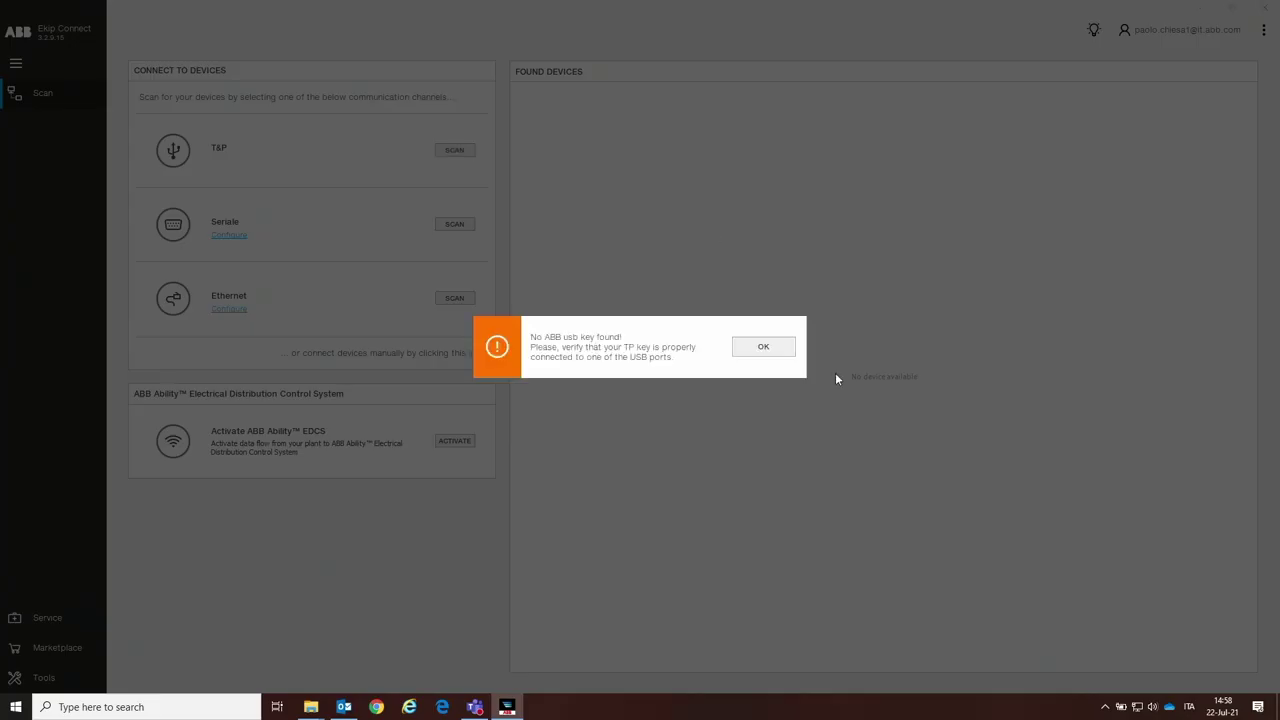
{"action": "left_click", "coordinate": [783, 352]}
{"action": "left_click", "coordinate": [462, 152]}
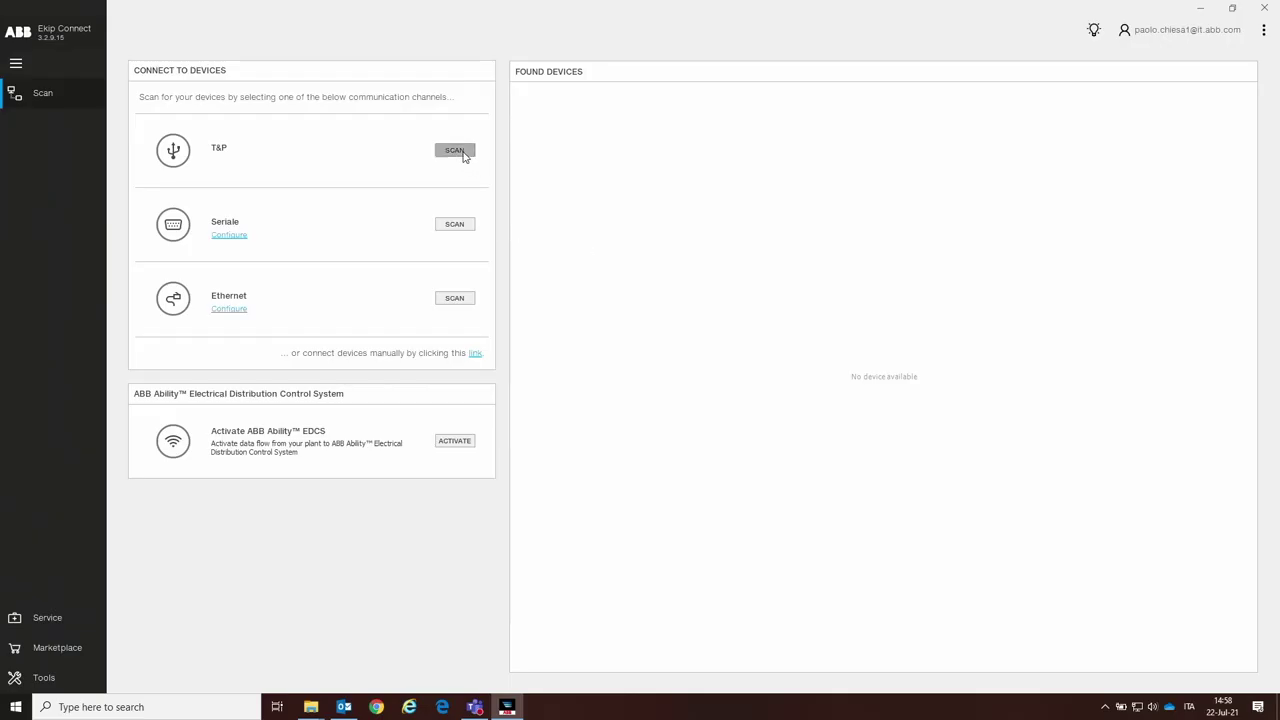
{"action": "left_click", "coordinate": [755, 345]}
{"action": "left_click", "coordinate": [464, 151]}
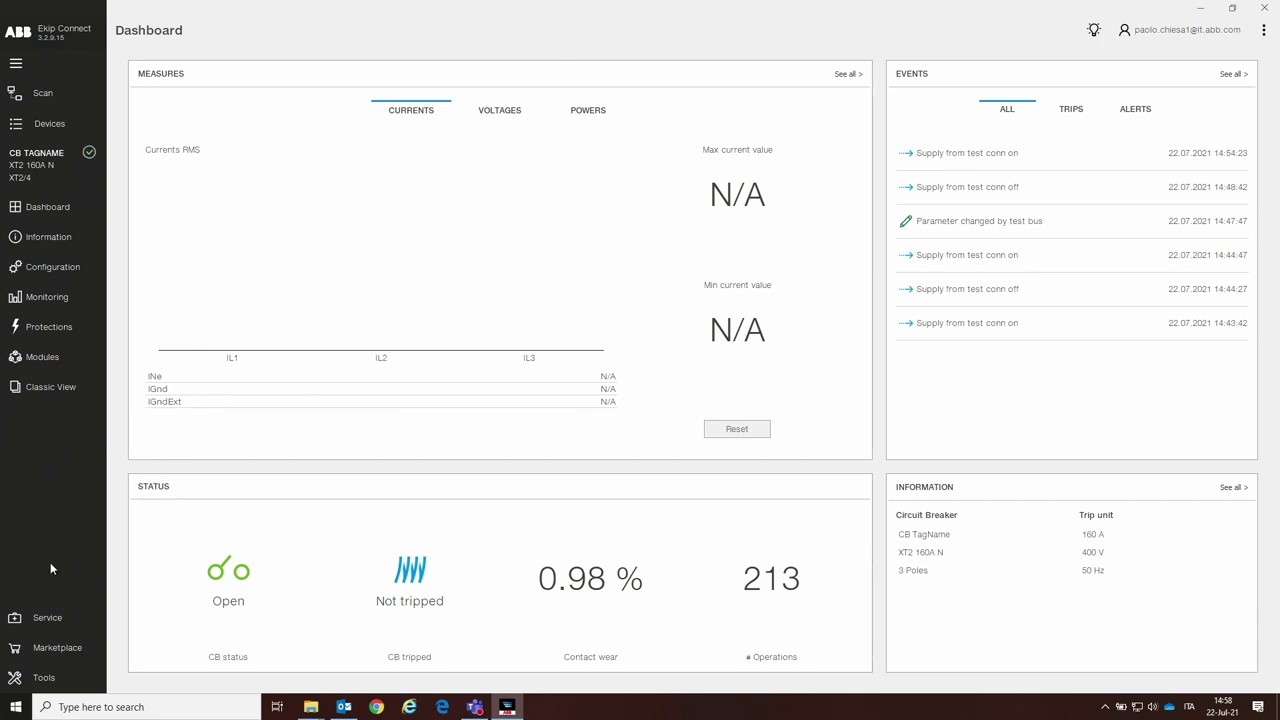
- Create a new Main-Generator Open Transition project with the Embedded ATS tool
{"action": "left_click", "coordinate": [43, 685]}
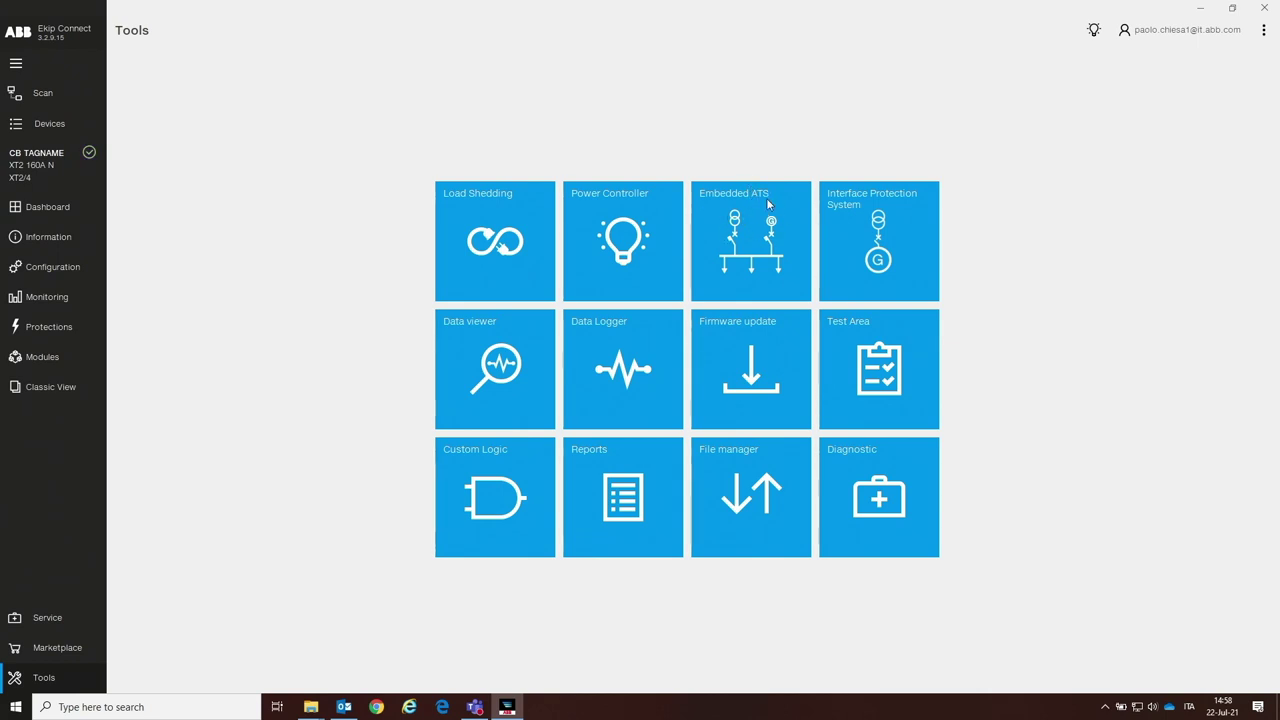
{"action": "left_click", "coordinate": [755, 240]}
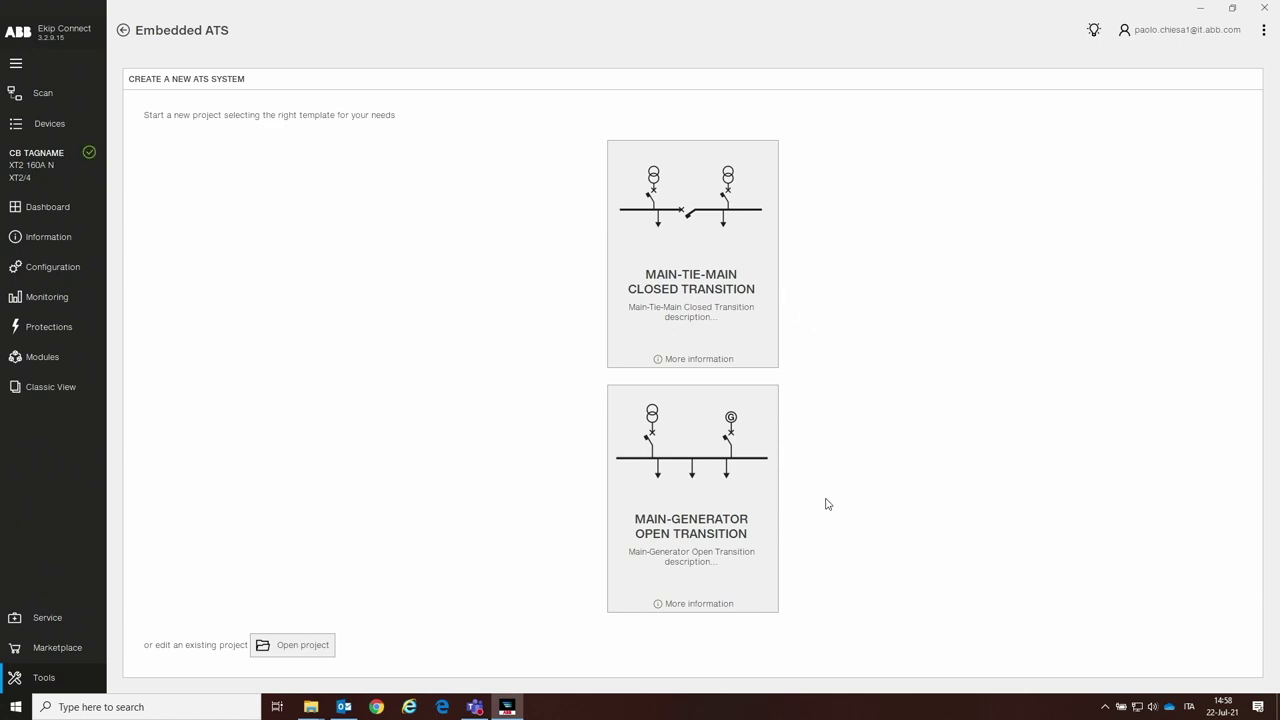
{"action": "left_click", "coordinate": [705, 512]}
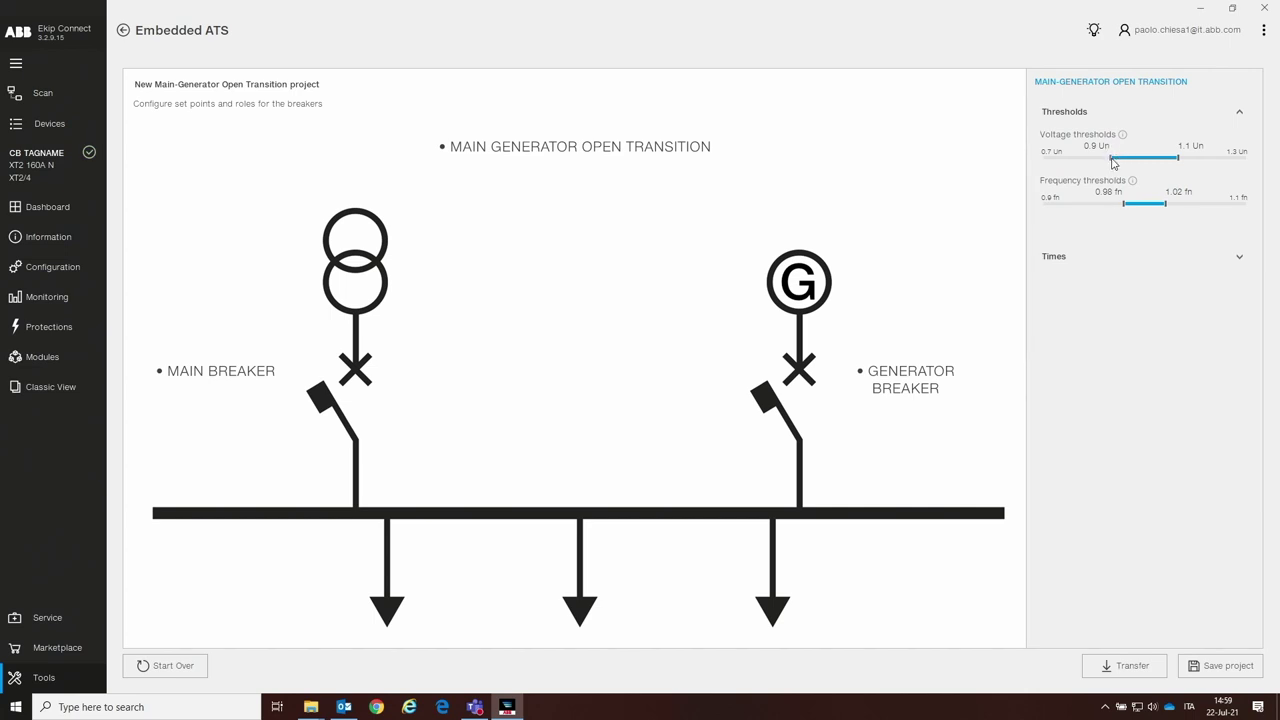
- Set the voltage thresholds to 0.87 Un and 1.13 Un and the frequency thresholds to 0.97 fn and 1.03 fn
{"action": "left_click_drag", "start_coordinate": [1110, 158], "coordinate": [1103, 158]}
{"action": "left_click_drag", "start_coordinate": [1175, 160], "coordinate": [1188, 160]}
{"action": "left_click_drag", "start_coordinate": [1164, 210], "coordinate": [1173, 212]}
- Set the delay times to TS 2 s, TBS 2 s, TCE 3 s, TCN 4 s, TGoff 6 s and TL 4 s
{"action": "left_click", "coordinate": [1066, 262]}
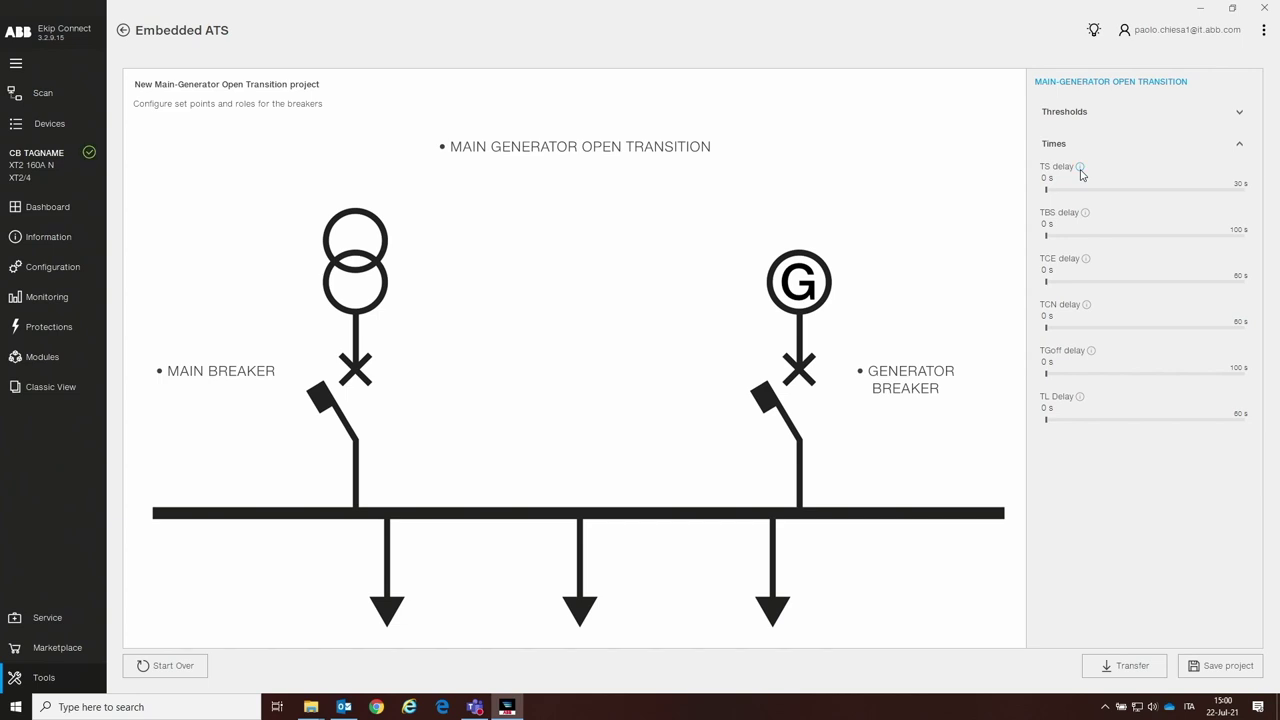
{"action": "mouse_move", "coordinate": [1081, 175]}
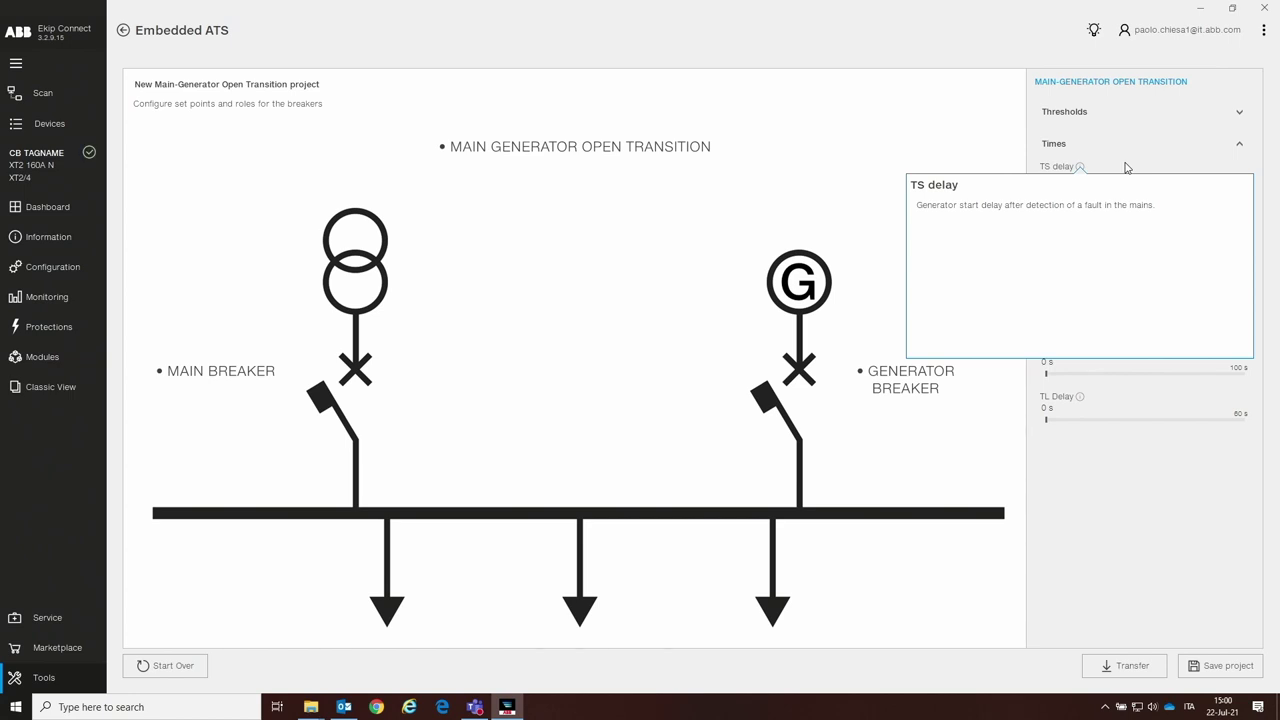
{"action": "left_click", "coordinate": [1125, 167]}
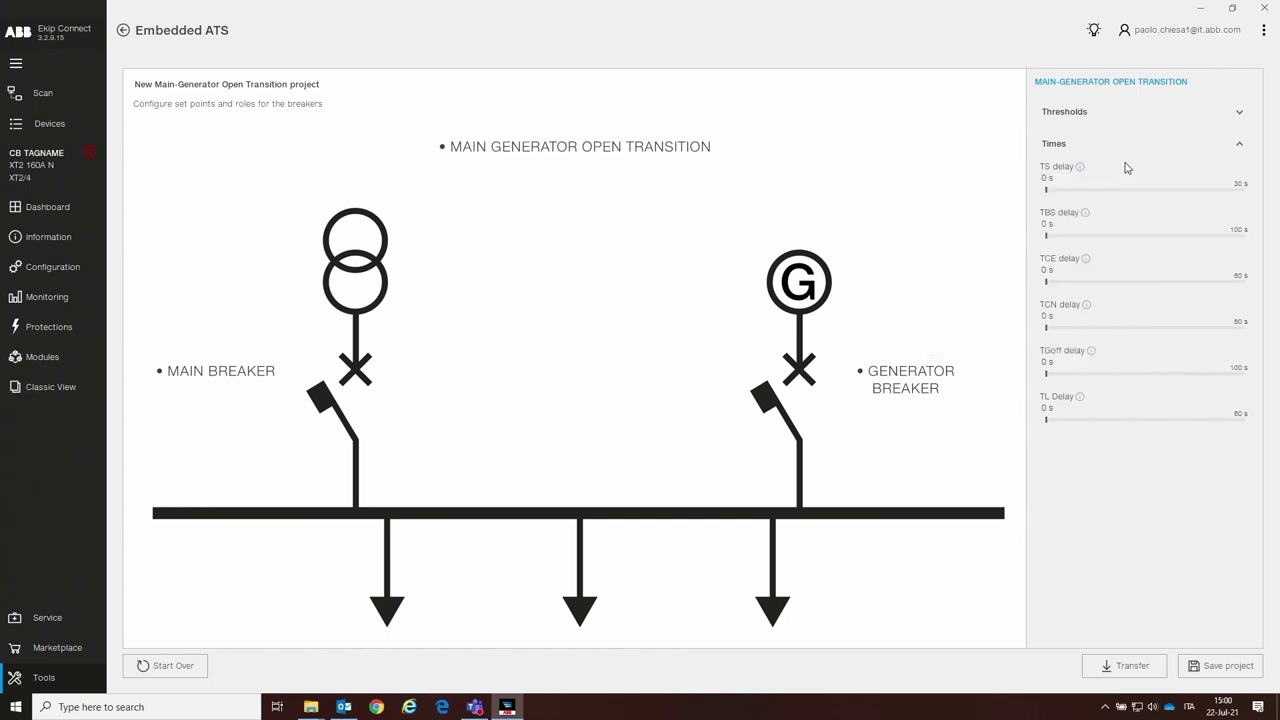
{"action": "left_click", "coordinate": [1058, 190]}
{"action": "left_click", "coordinate": [1087, 215]}
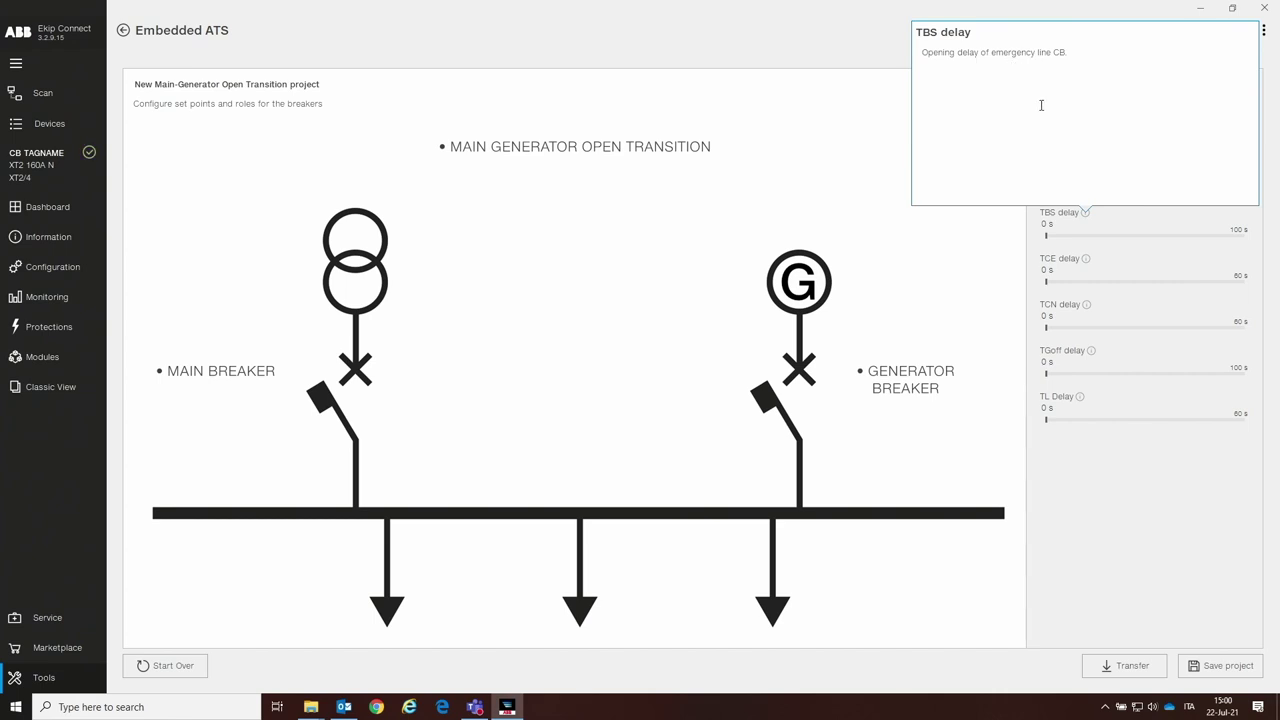
{"action": "left_click", "coordinate": [995, 244]}
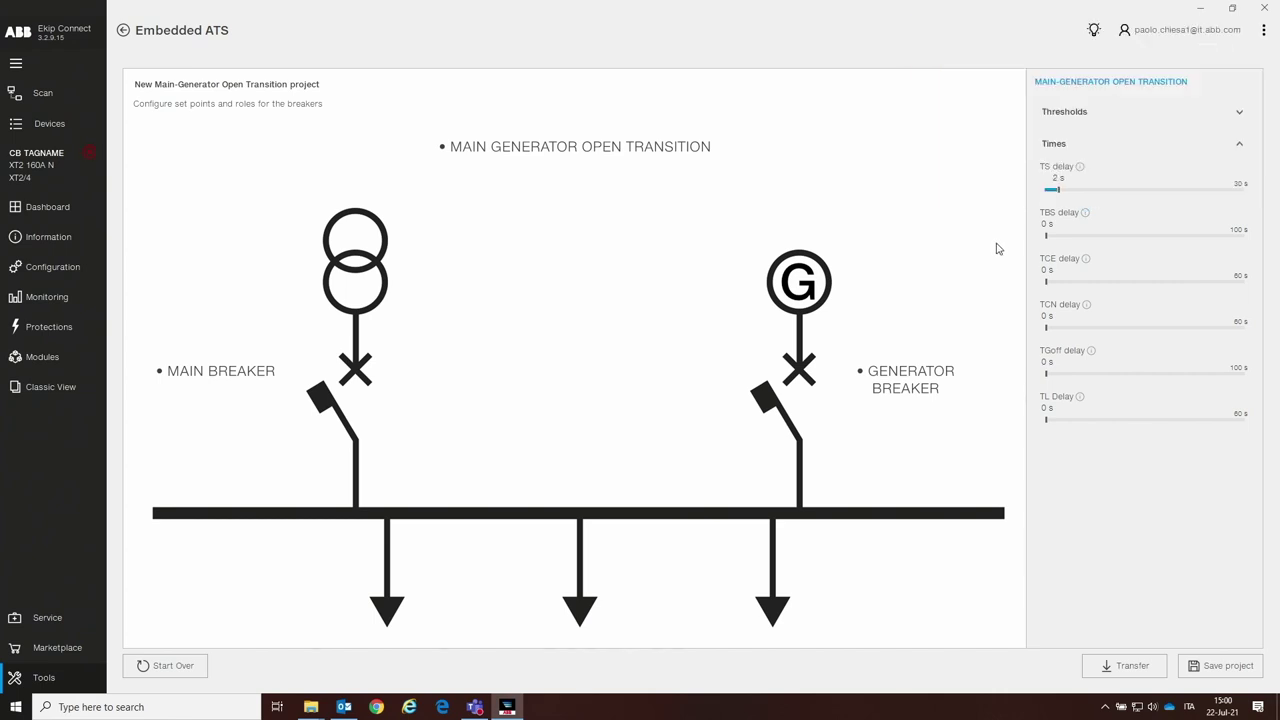
{"action": "left_click", "coordinate": [1050, 237]}
{"action": "left_click_drag", "start_coordinate": [1048, 286], "coordinate": [1058, 375]}
{"action": "left_click_drag", "start_coordinate": [1047, 420], "coordinate": [1057, 420]}
- Associate the connected XT2/4 CB TagName breaker with the main breaker role
{"action": "left_click", "coordinate": [242, 373]}
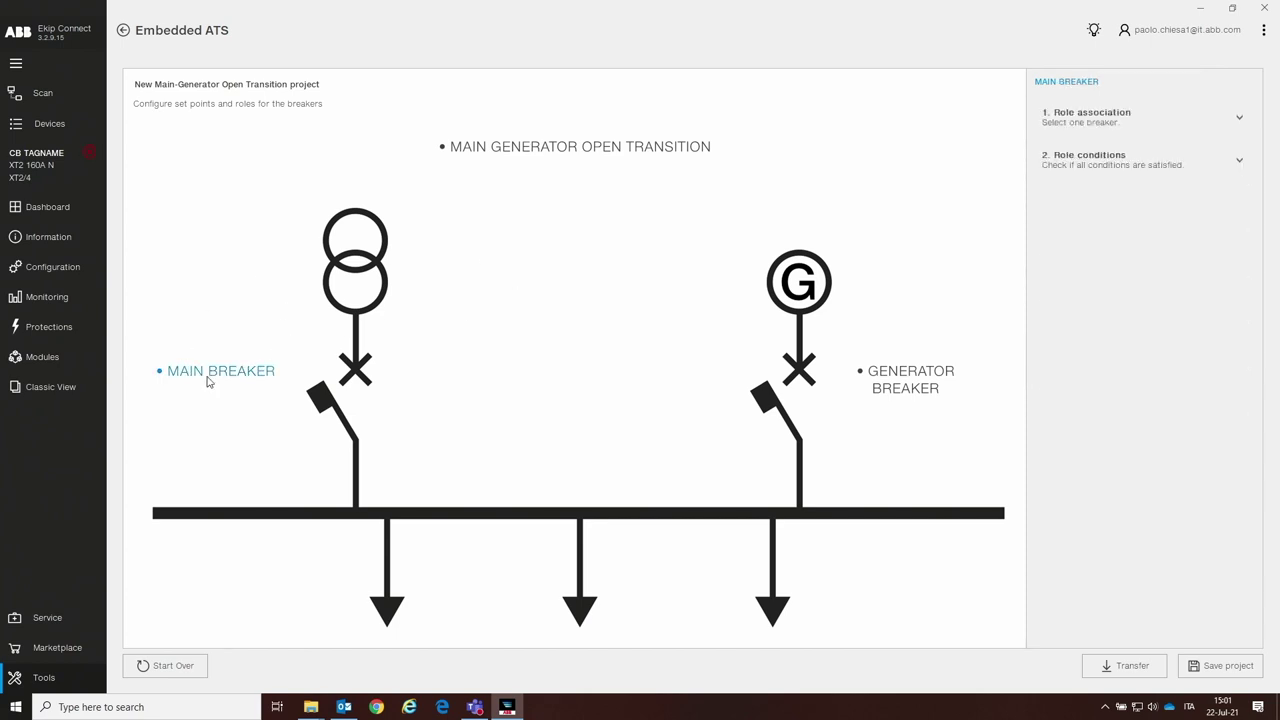
{"action": "left_click", "coordinate": [1109, 122]}
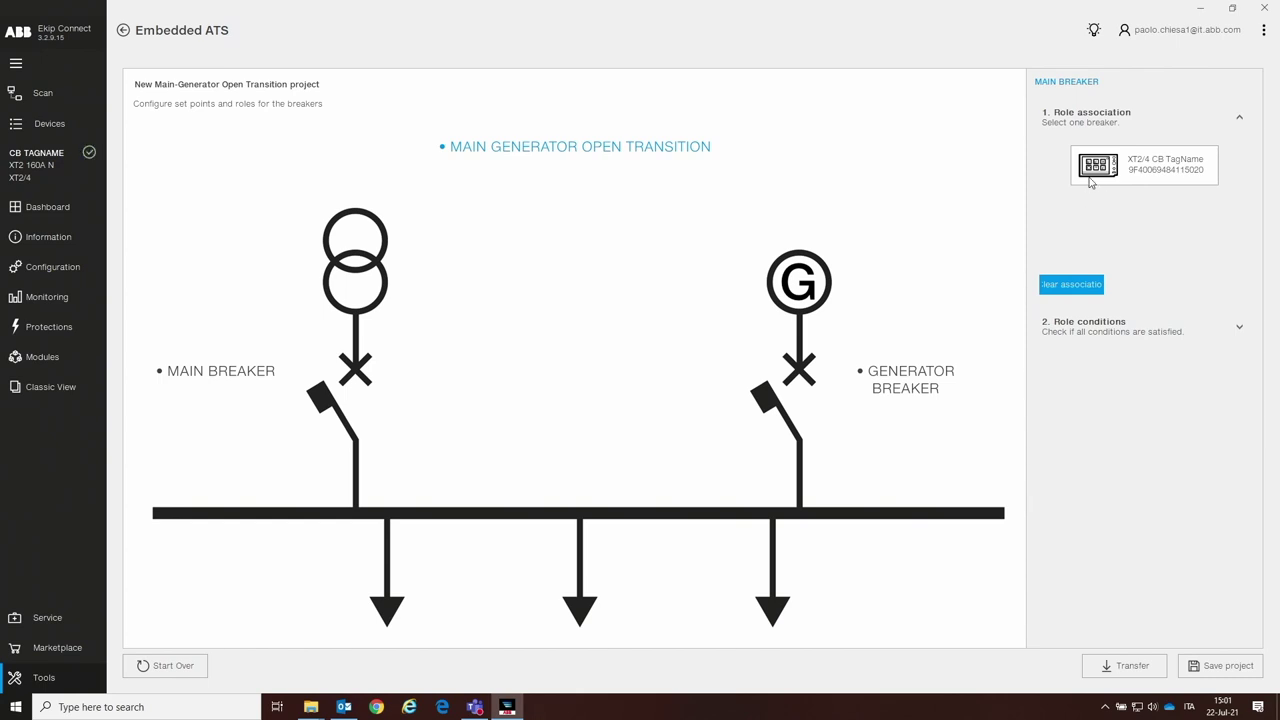
{"action": "left_click", "coordinate": [1168, 184]}
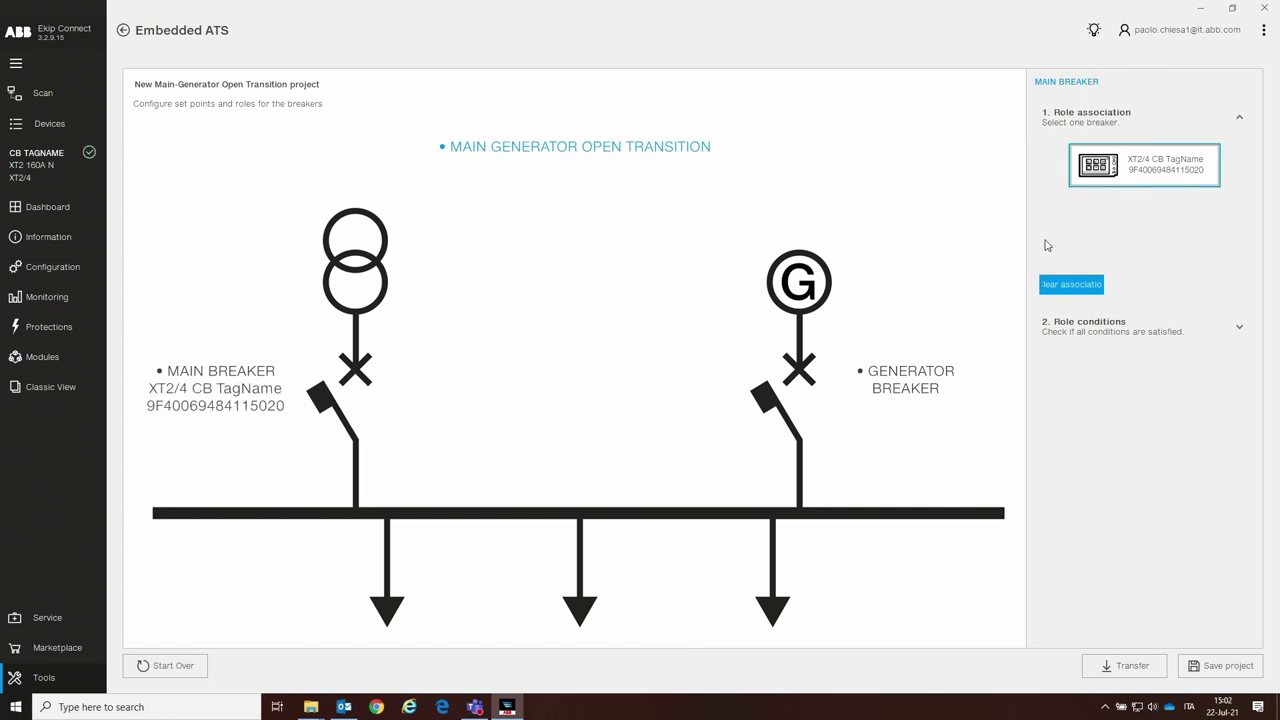
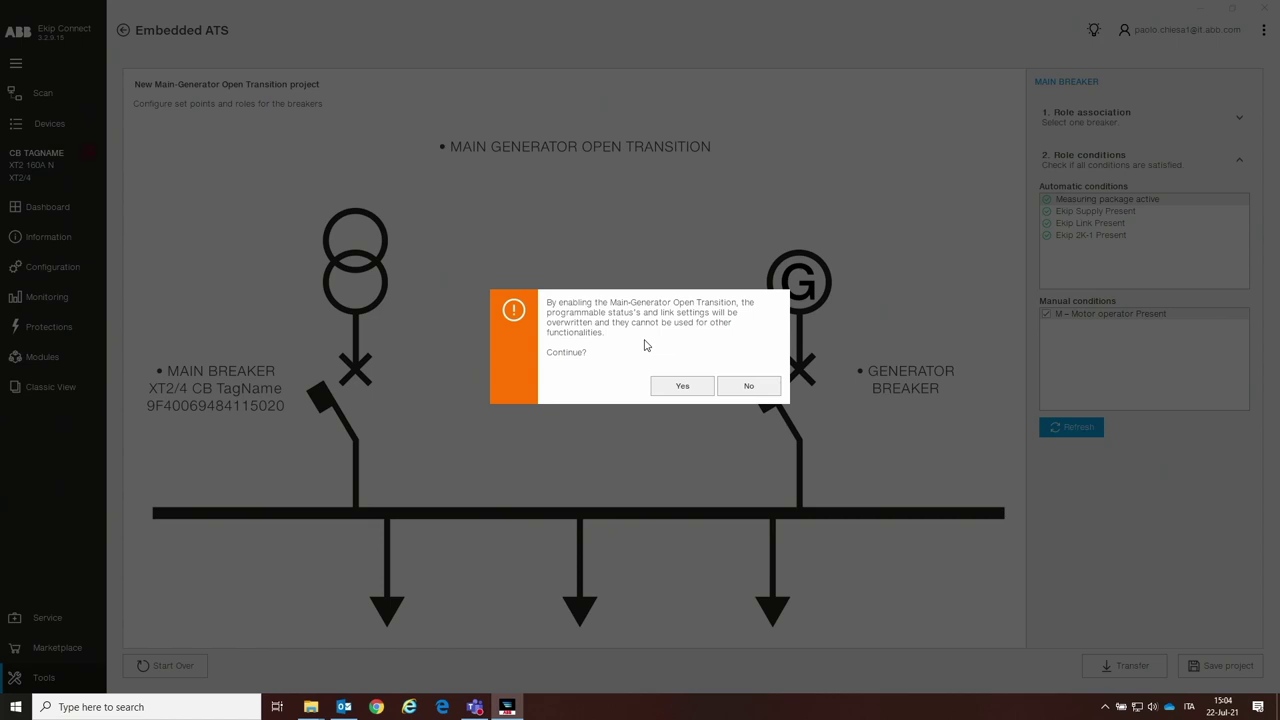
- Transfer the project to the main breaker, accepting the overwrite of its programmable statuses and link settings
{"action": "left_click", "coordinate": [677, 387]}
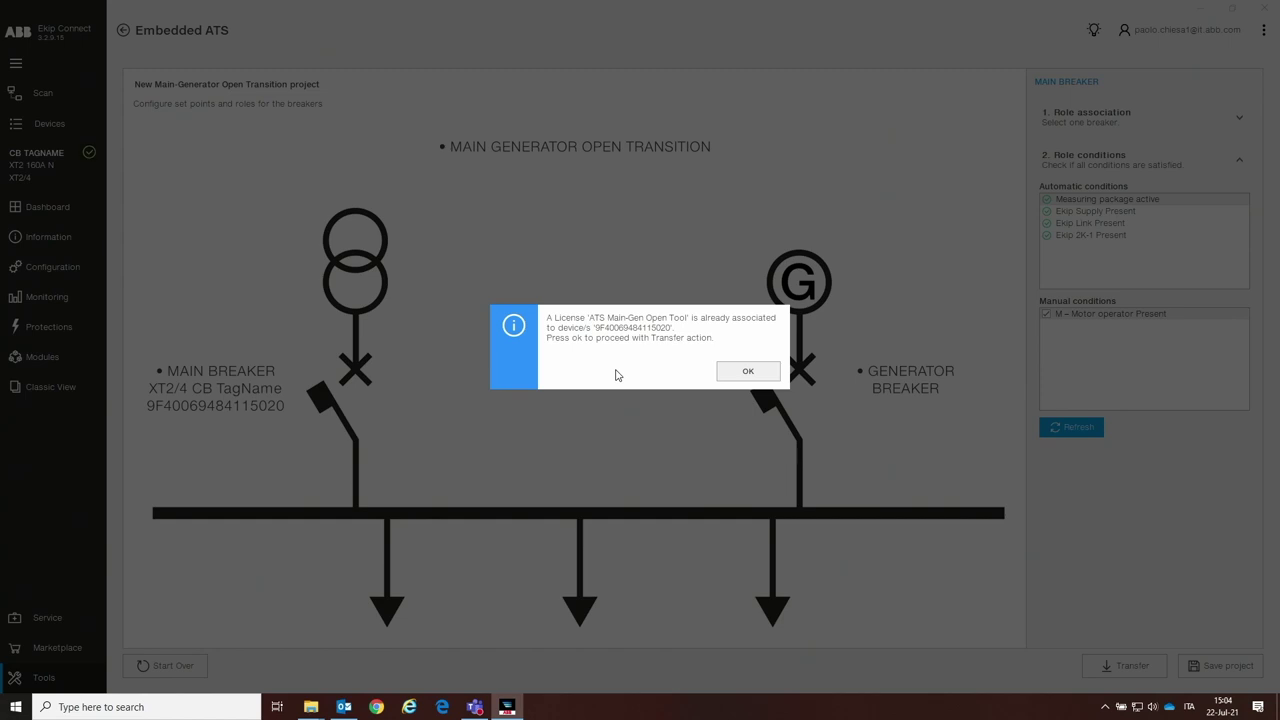
{"action": "left_click", "coordinate": [737, 372]}
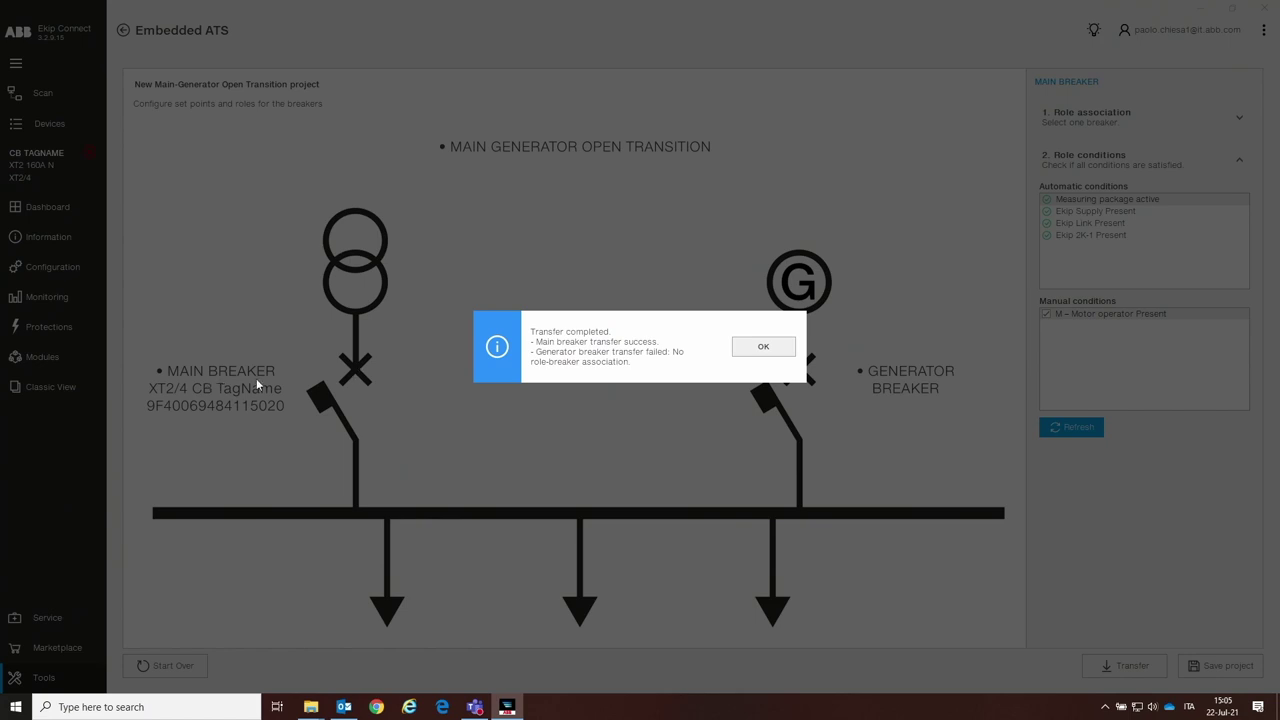
{"action": "left_click", "coordinate": [750, 350]}
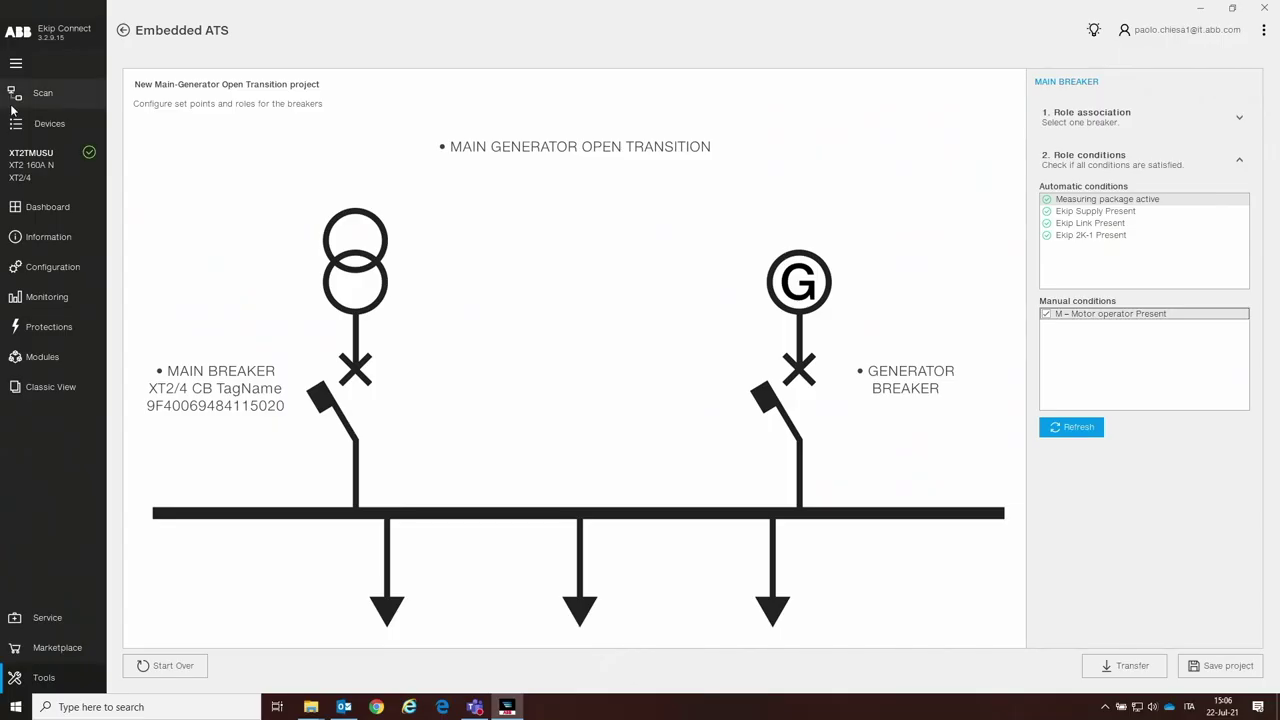
- Scan the T&P communication channel again to connect to the second XT2/4 breaker, XT2TMusu
{"action": "left_click", "coordinate": [32, 98]}
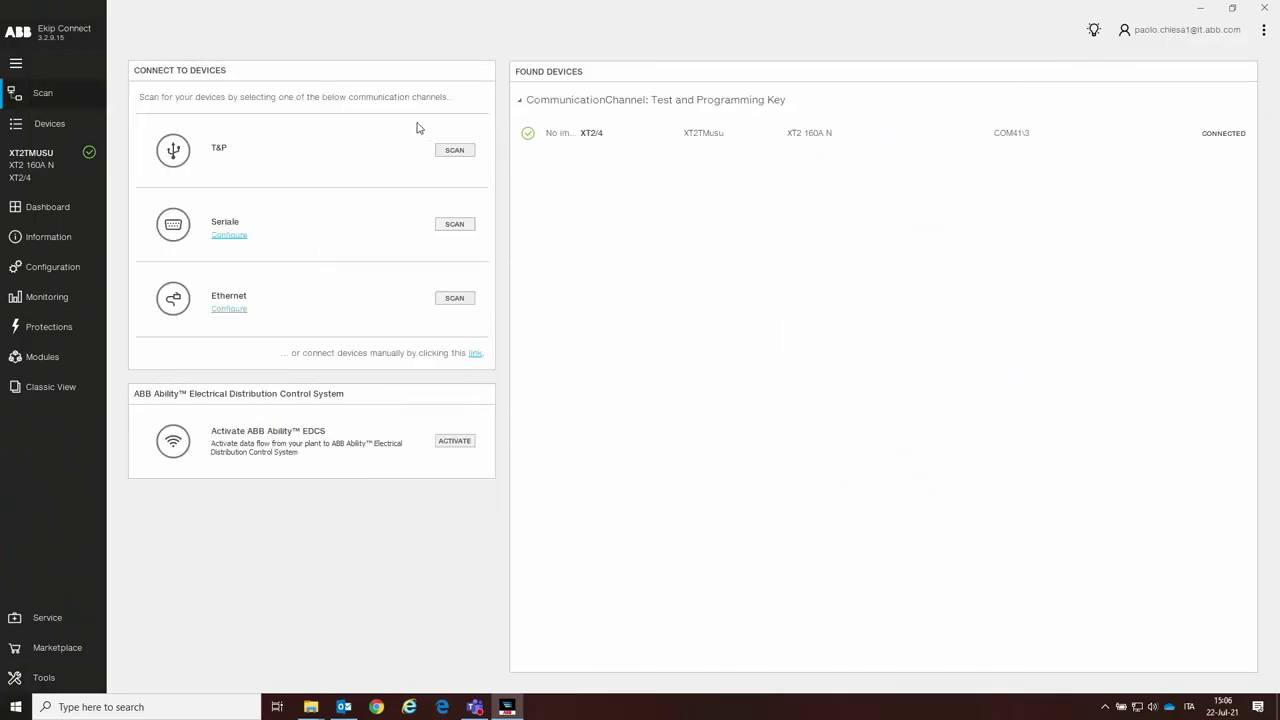
{"action": "left_click", "coordinate": [454, 150]}
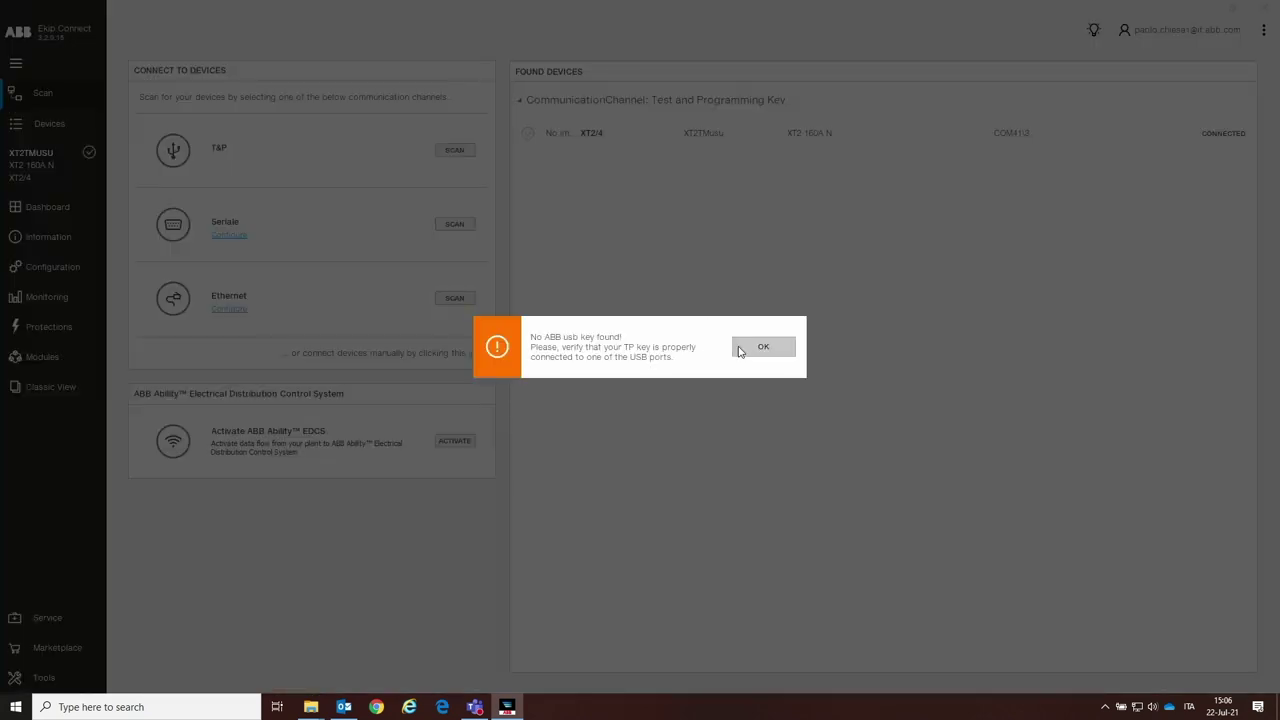
{"action": "left_click", "coordinate": [740, 350]}
{"action": "left_click", "coordinate": [462, 152]}
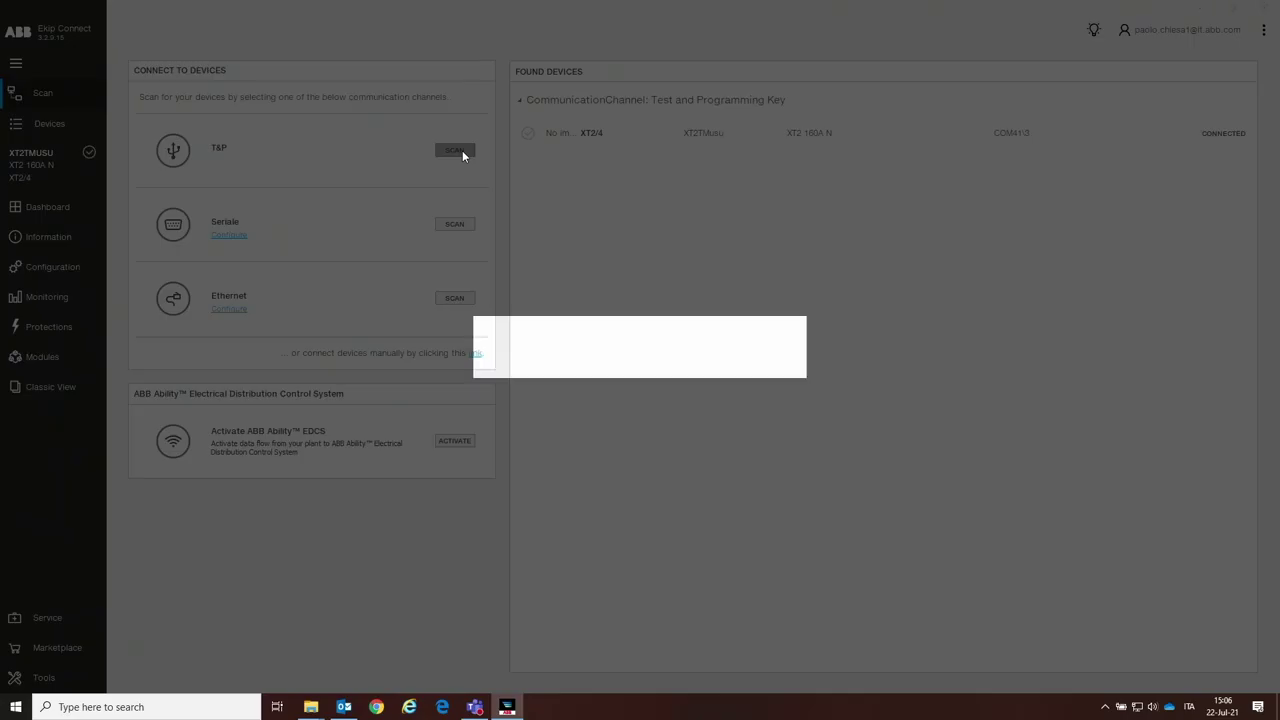
{"action": "left_click", "coordinate": [760, 348]}
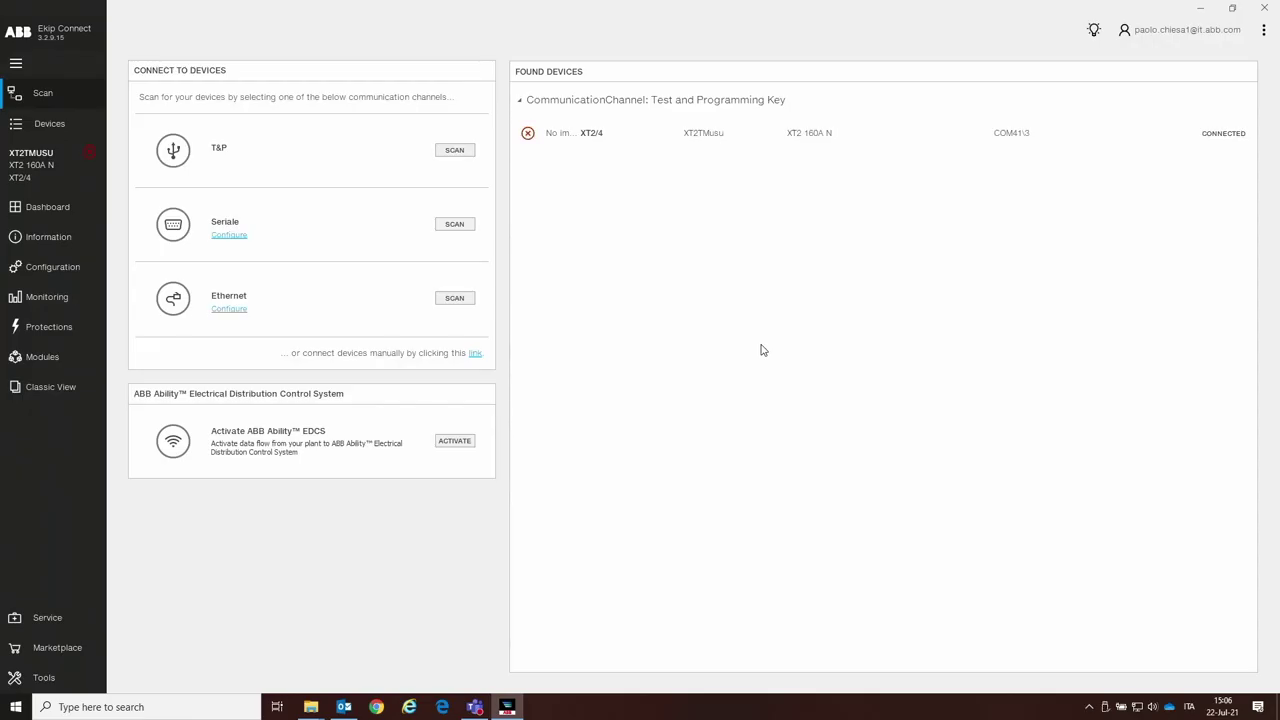
{"action": "left_click", "coordinate": [452, 151]}
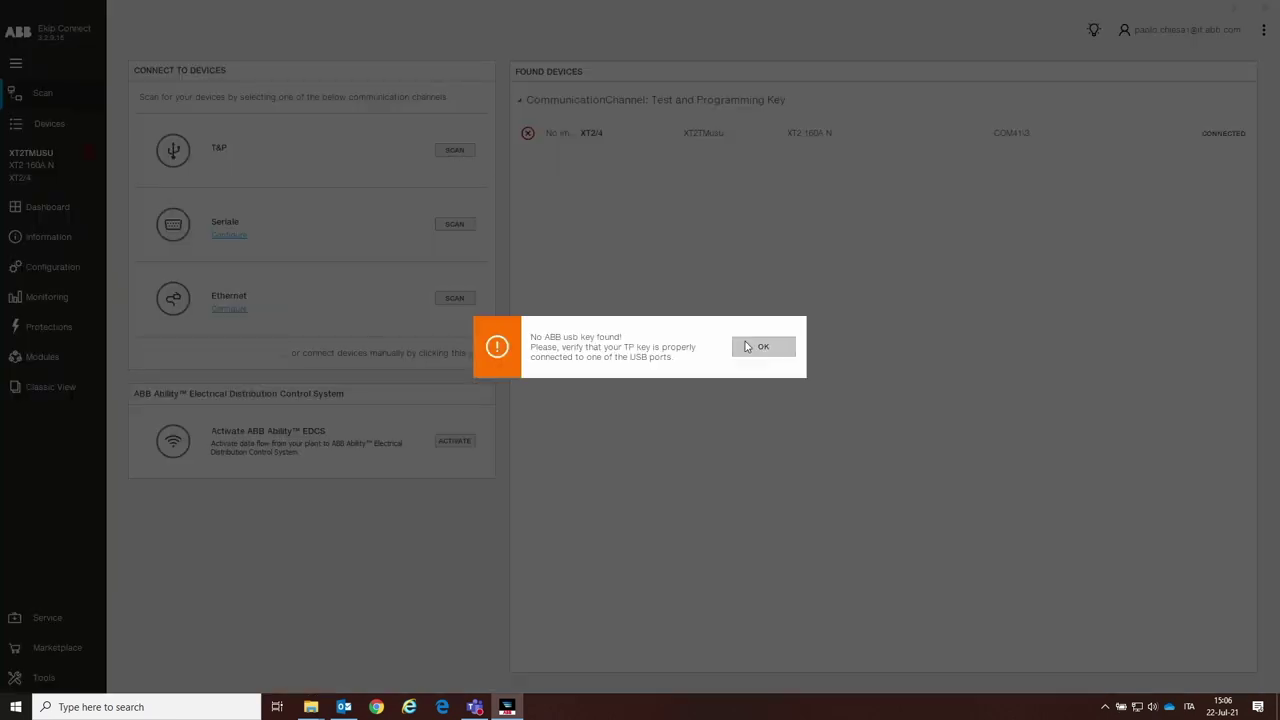
{"action": "left_click", "coordinate": [752, 347]}
{"action": "left_click", "coordinate": [460, 152]}
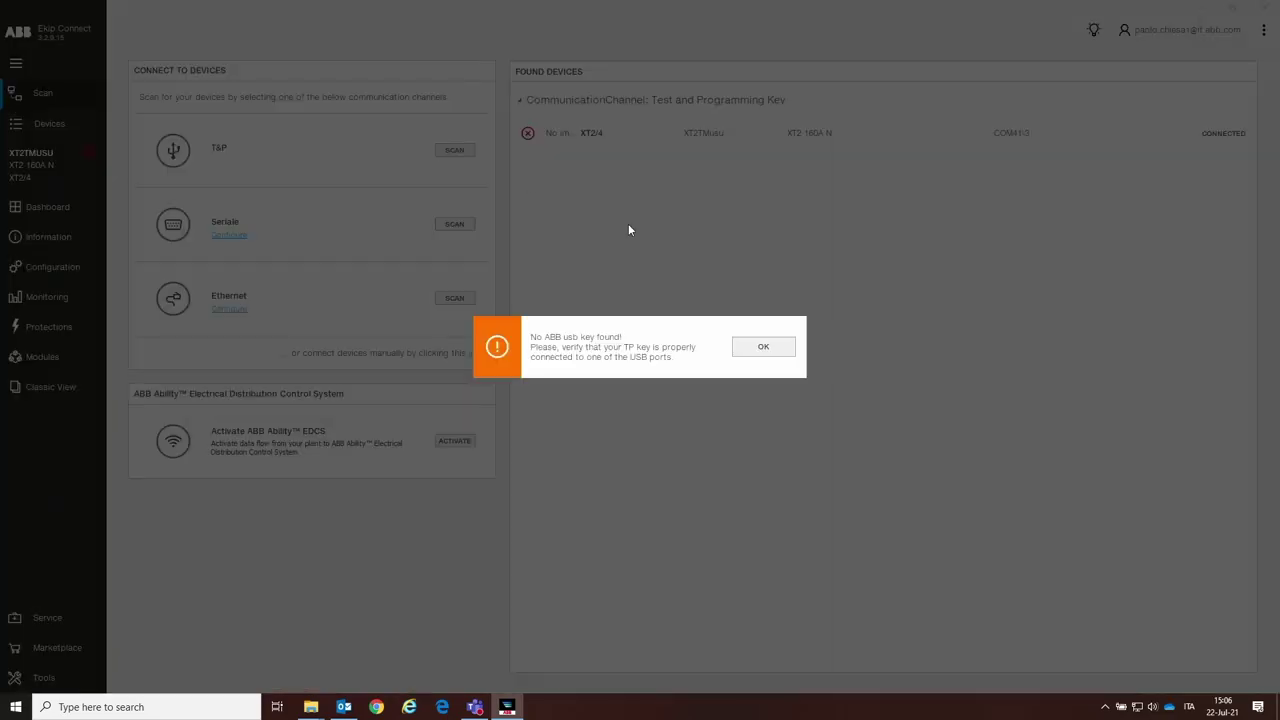
{"action": "left_click", "coordinate": [751, 347]}
{"action": "left_click", "coordinate": [453, 158]}
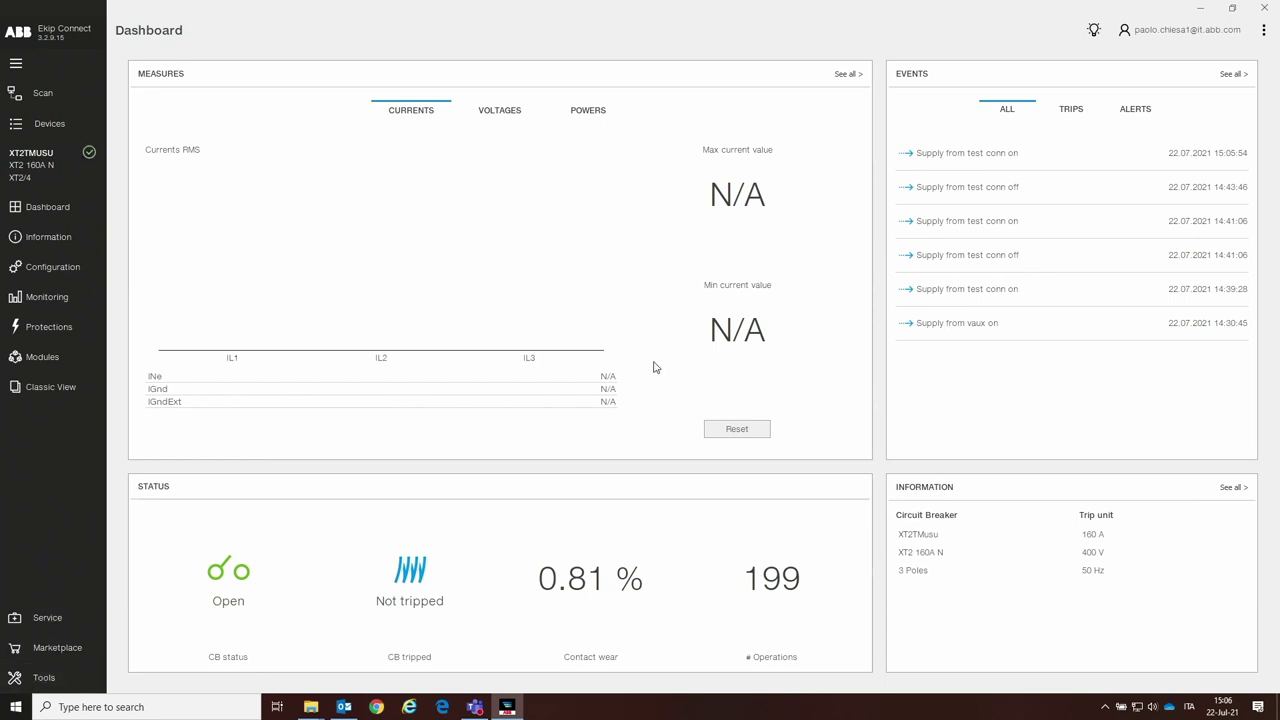
- Return to the Embedded ATS project and check the transition's thresholds and delay times
{"action": "left_click", "coordinate": [50, 678]}
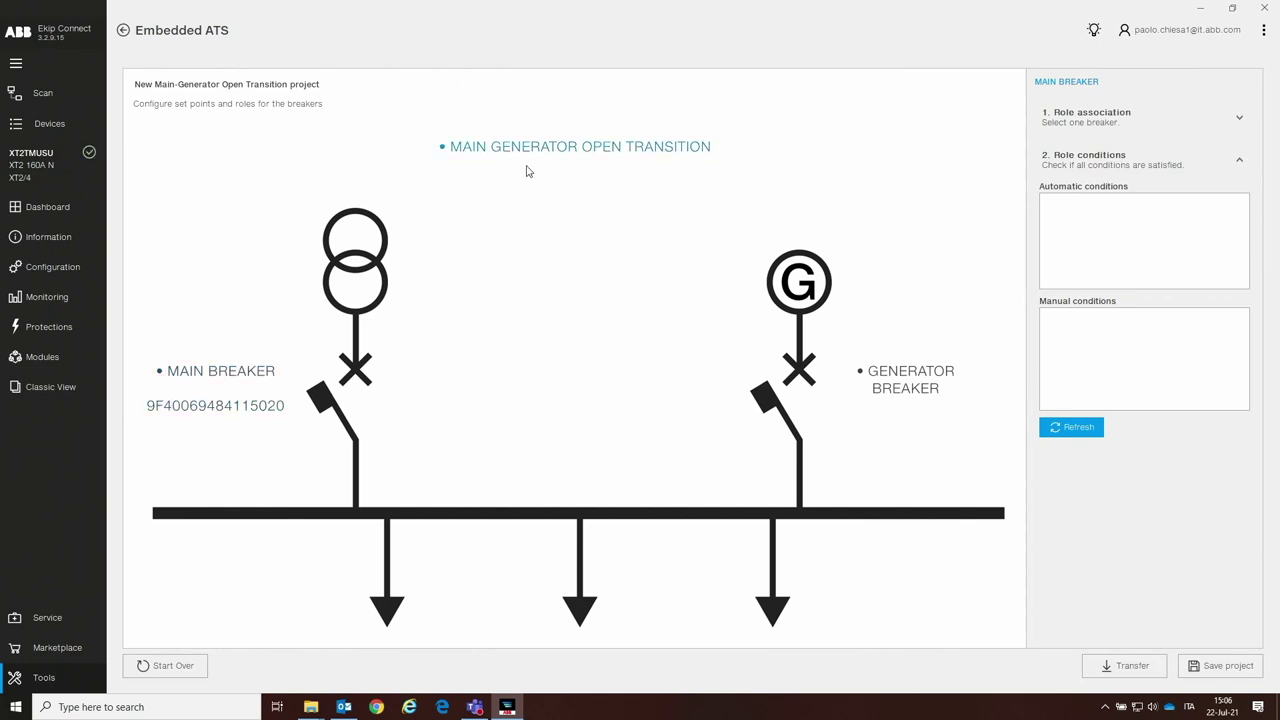
{"action": "left_click", "coordinate": [692, 147]}
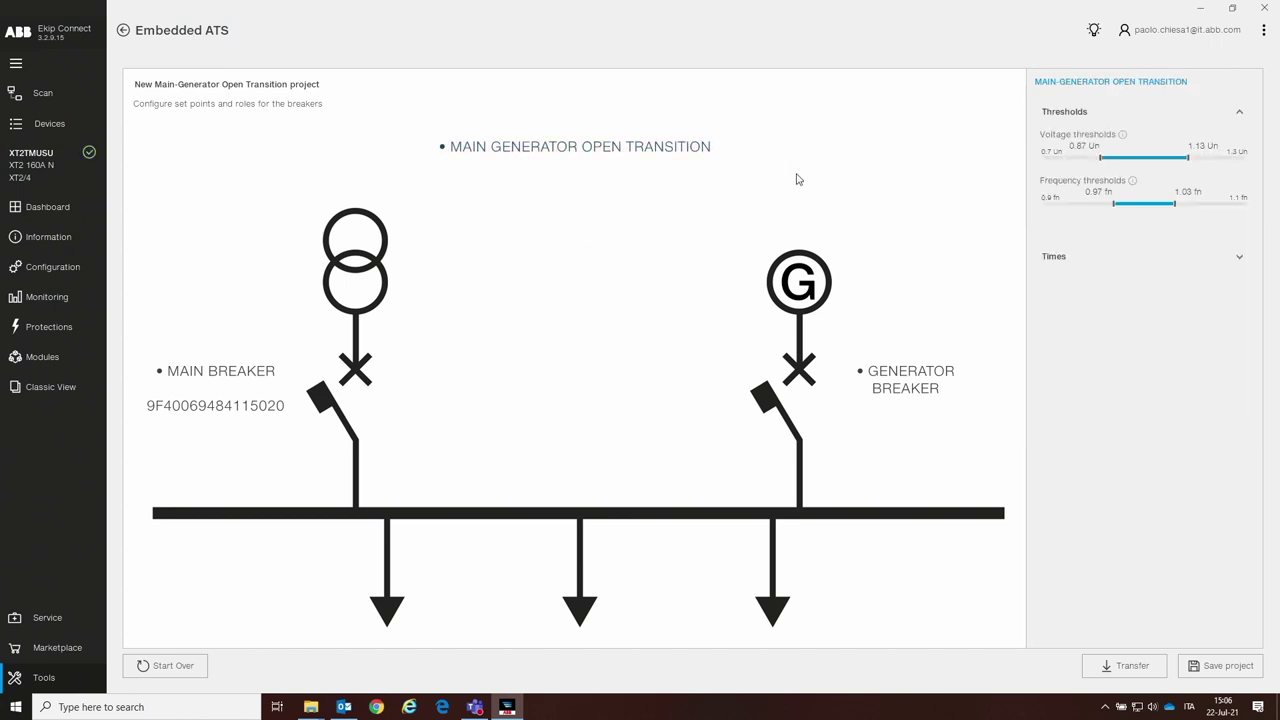
{"action": "left_click", "coordinate": [1070, 258]}
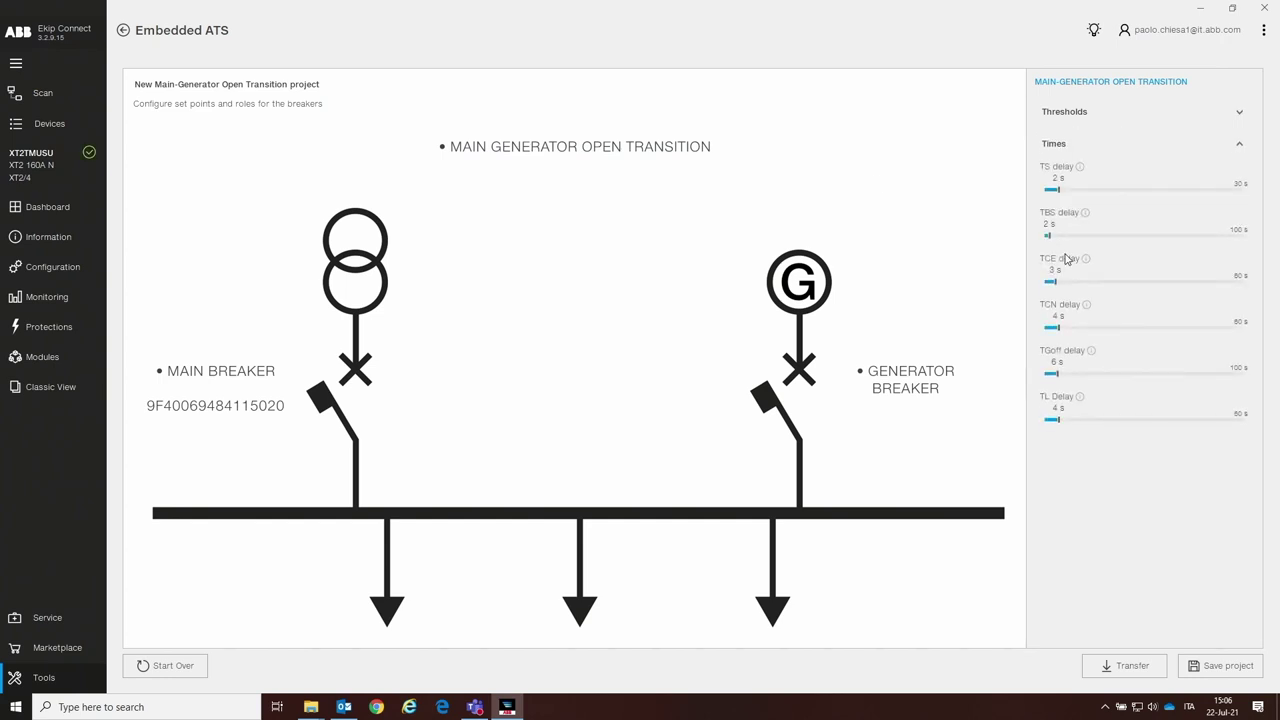
{"action": "left_click", "coordinate": [1080, 113]}
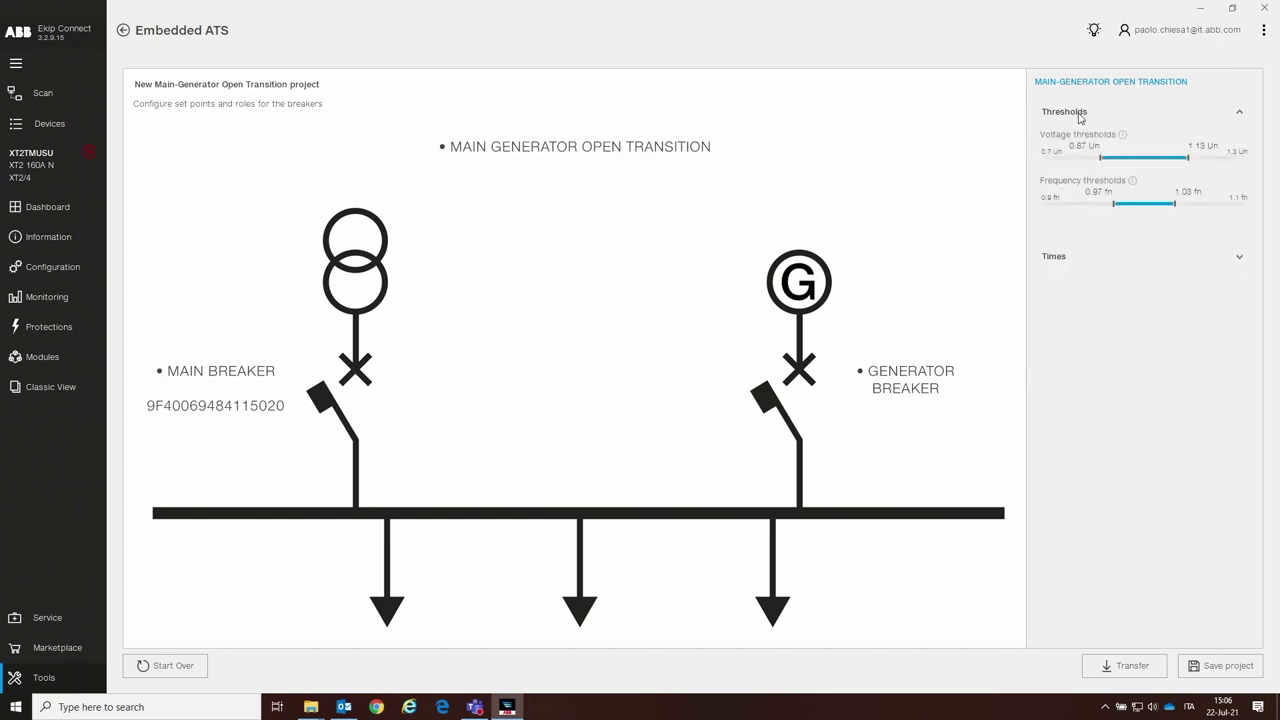
- Associate the XT2/4 XT2TMusu breaker with the generator breaker role and mark its M – Motor operator Present condition as satisfied
{"action": "left_click", "coordinate": [1066, 258]}
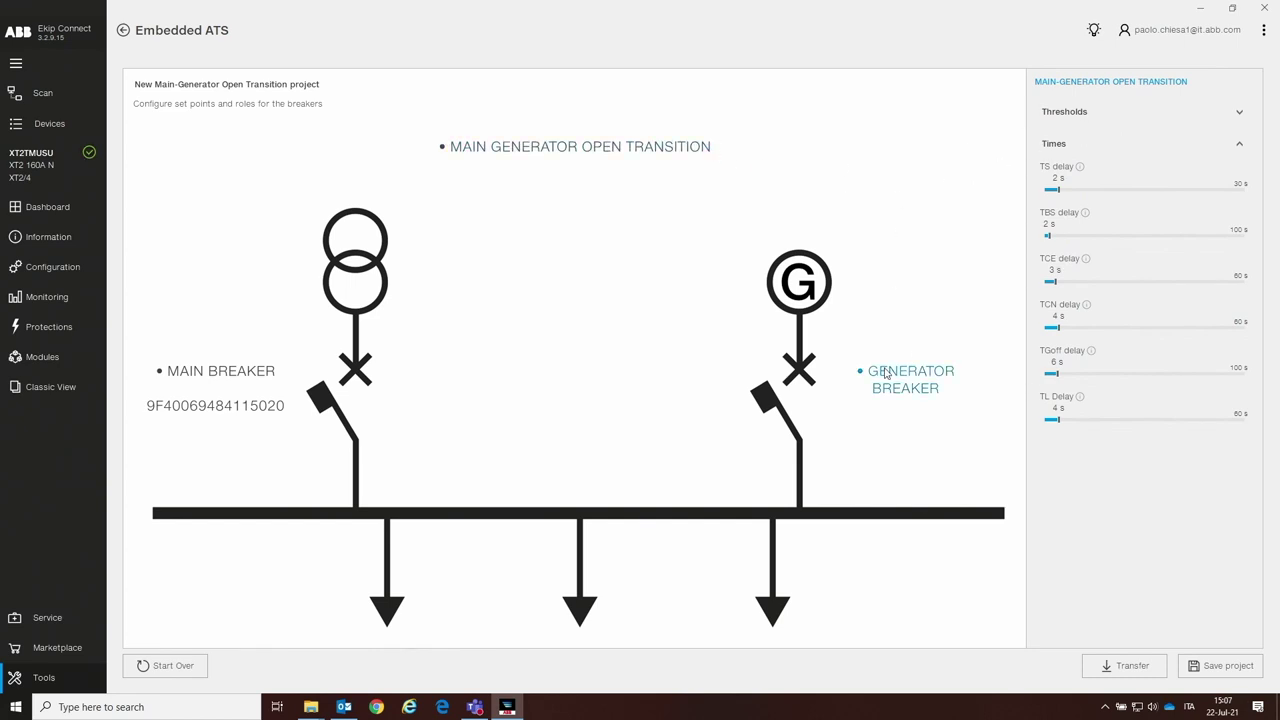
{"action": "left_click", "coordinate": [920, 380]}
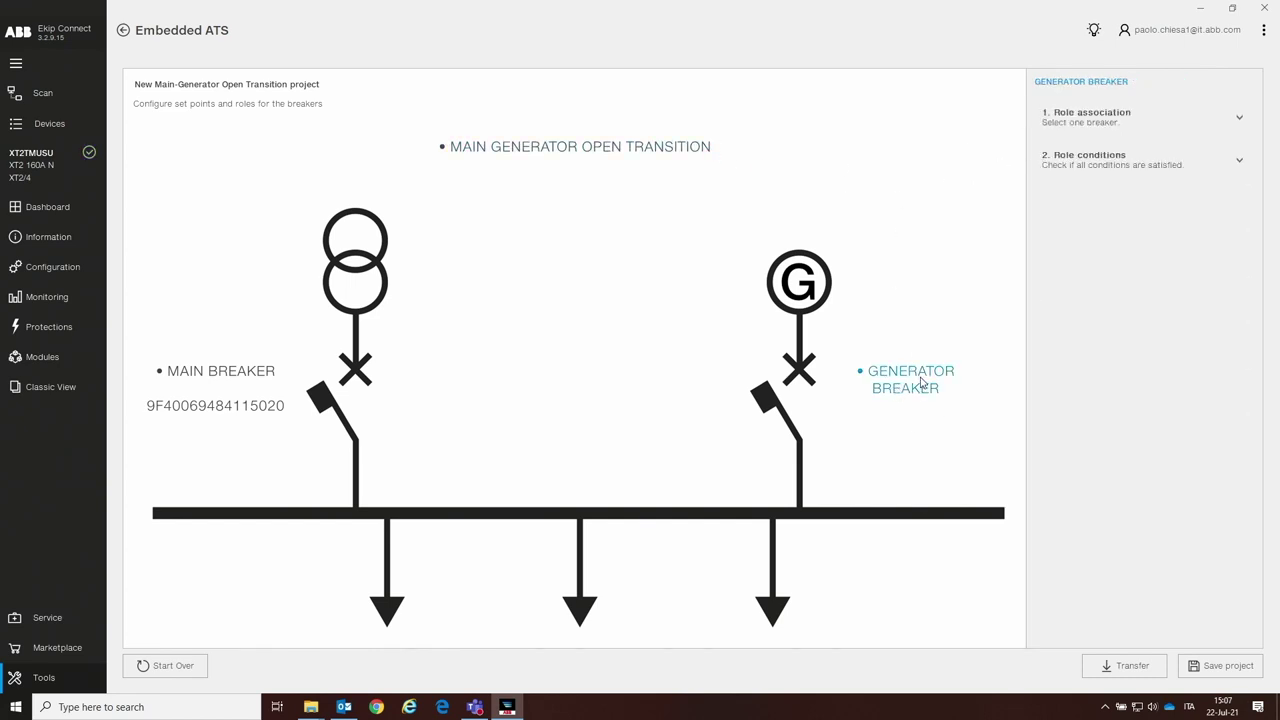
{"action": "left_click", "coordinate": [1100, 125]}
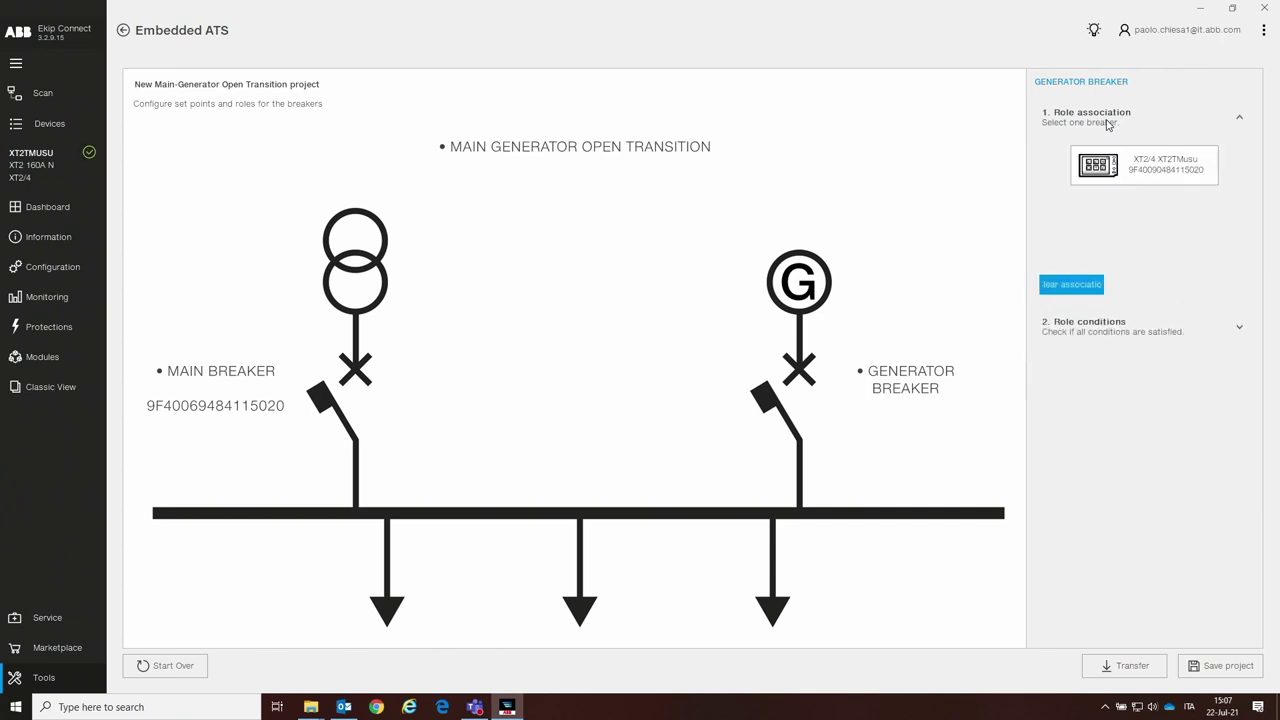
{"action": "left_click", "coordinate": [1167, 176]}
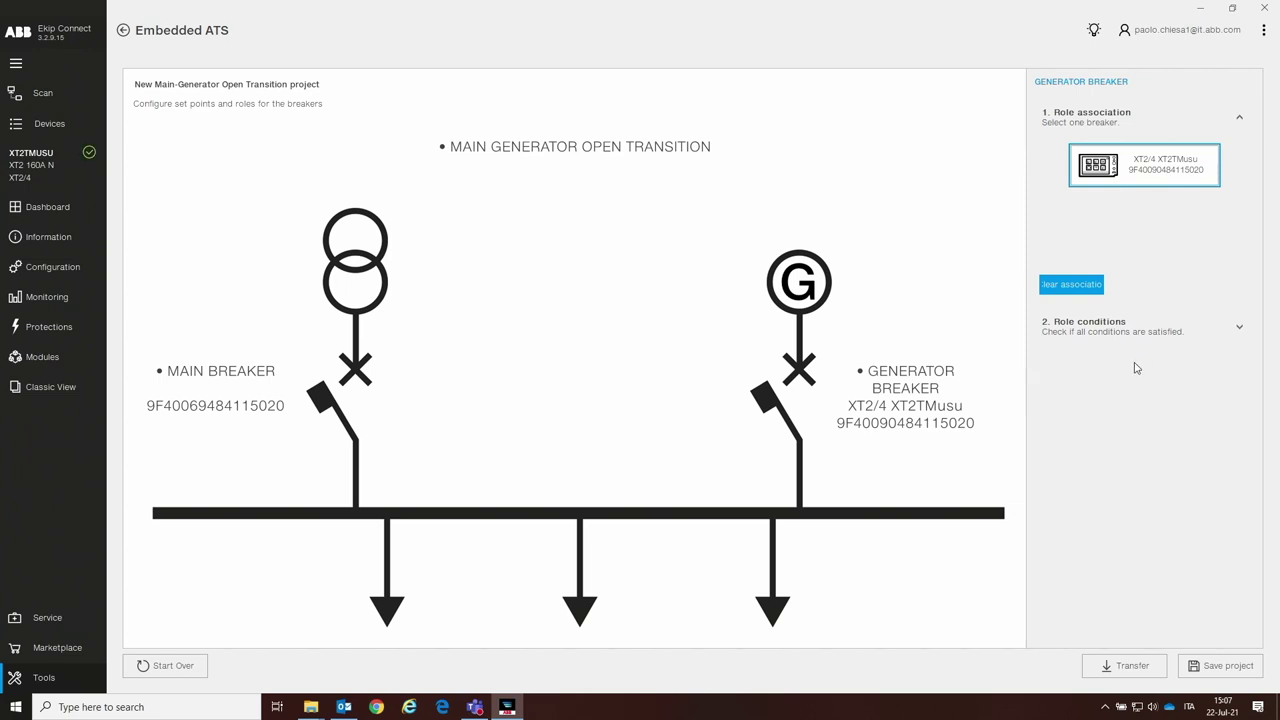
{"action": "left_click", "coordinate": [1105, 333]}
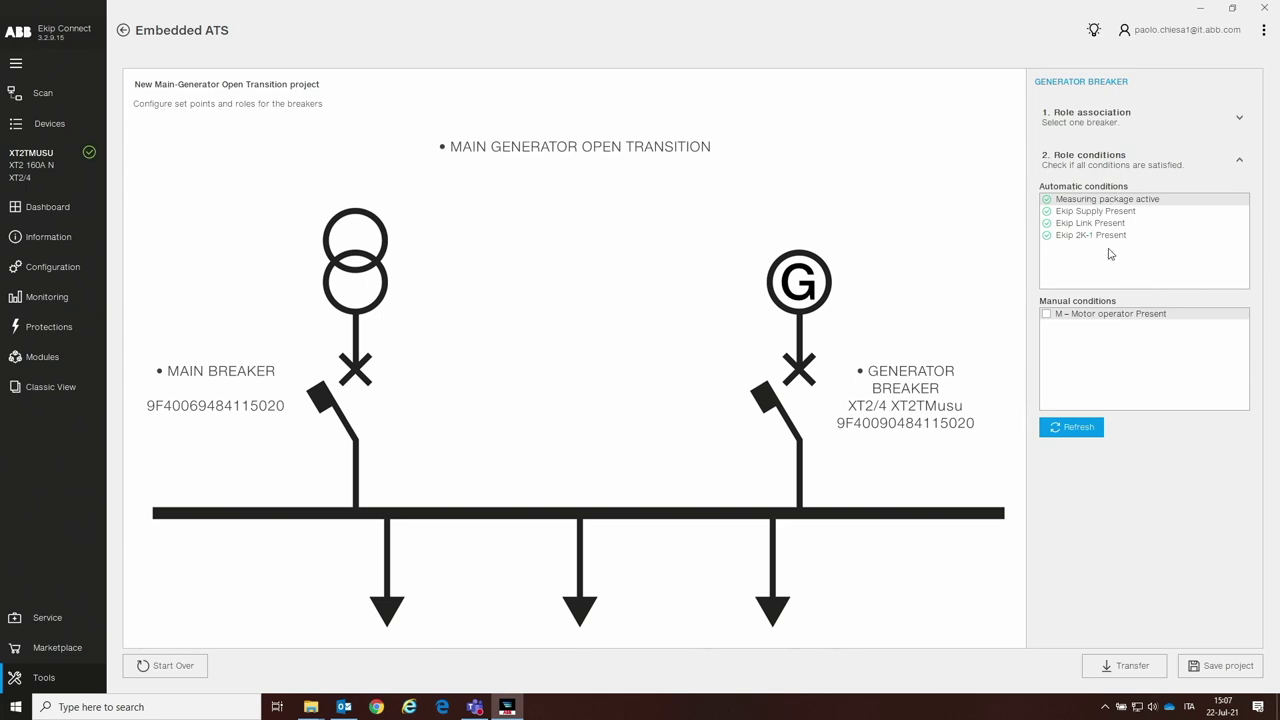
{"action": "left_click", "coordinate": [1050, 315]}
- Transfer the project to the generator breaker, accepting the settings overwrite and proceeding with the already associated ATS Main-Gen Open Tool license
{"action": "left_click", "coordinate": [1120, 667]}
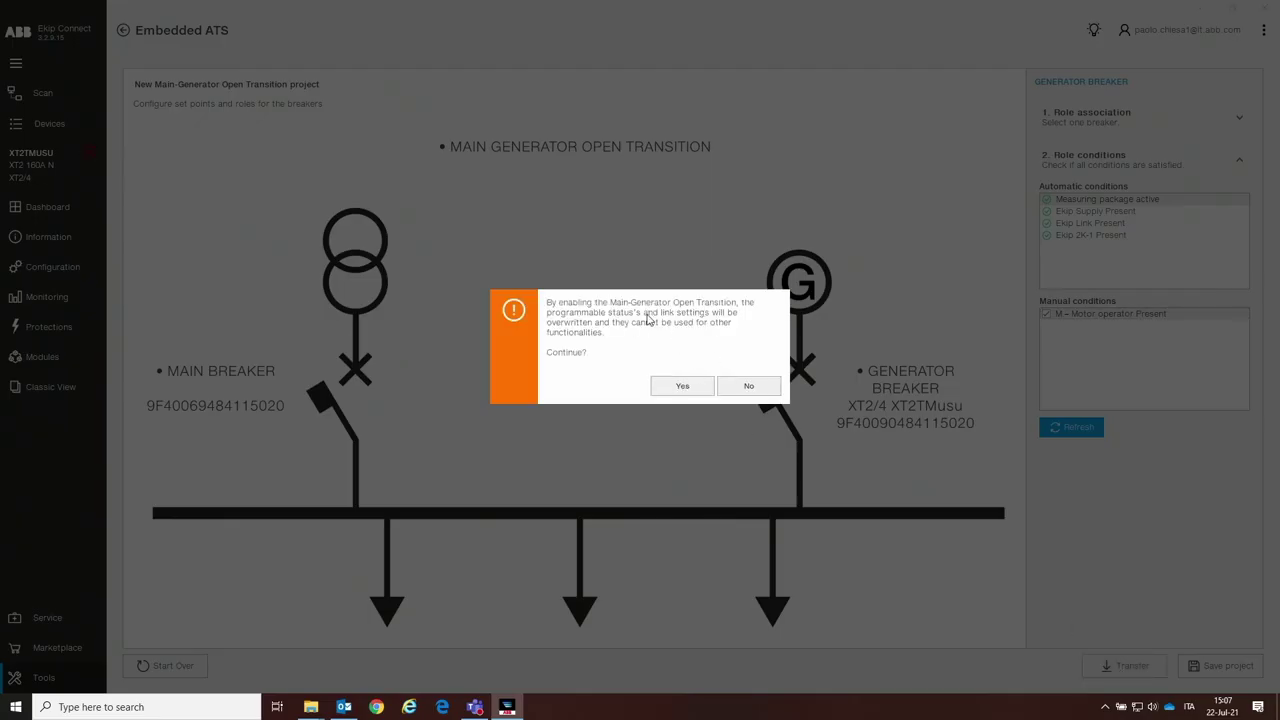
{"action": "left_click", "coordinate": [681, 385]}
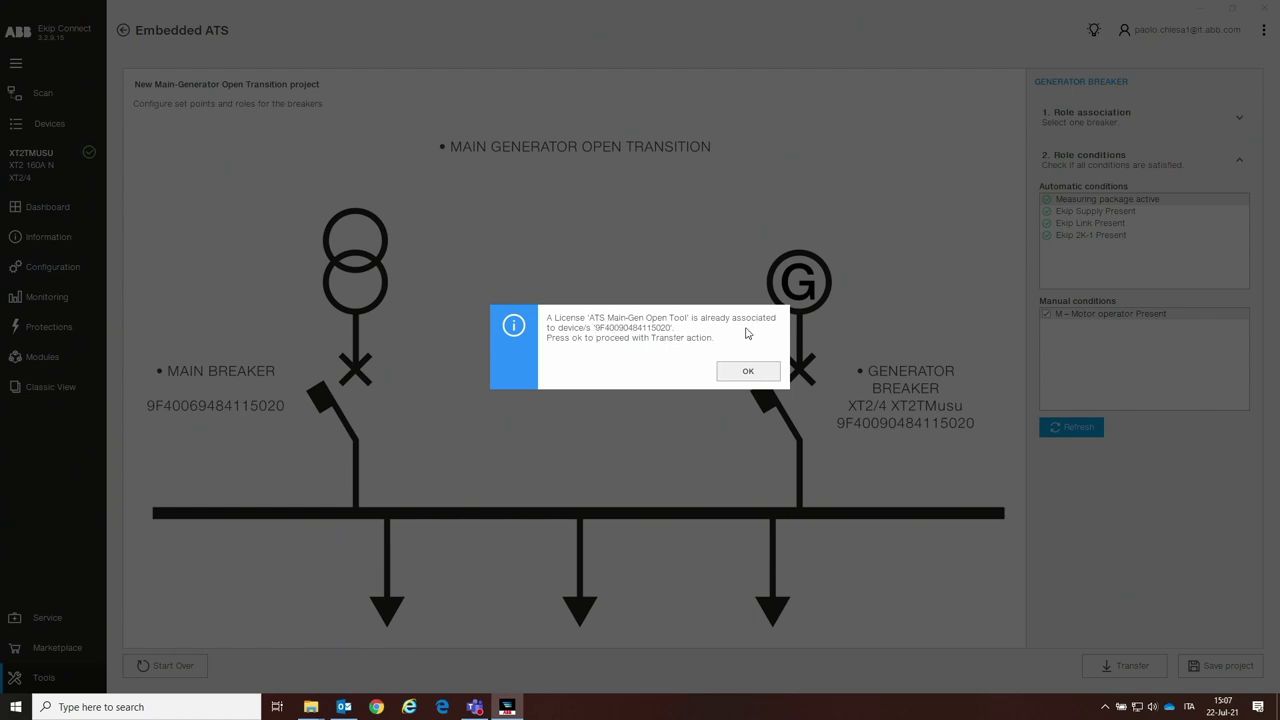
{"action": "left_click", "coordinate": [749, 372]}
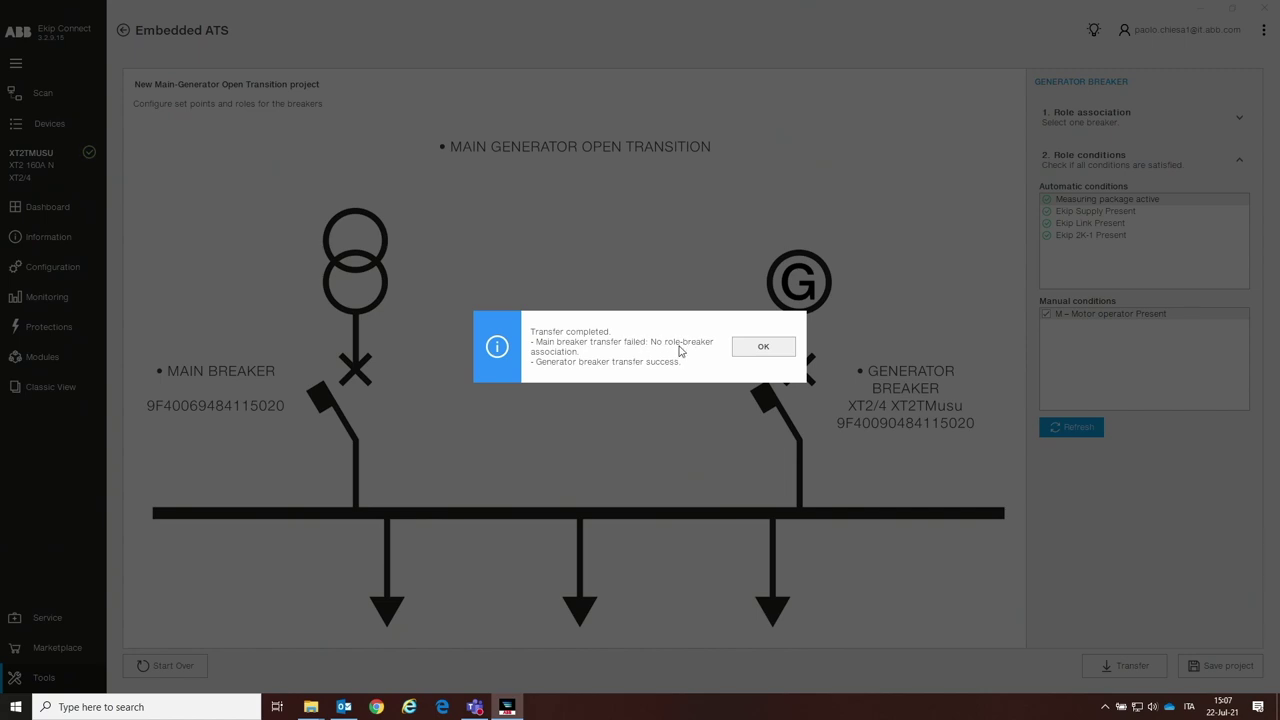
{"action": "left_click", "coordinate": [764, 347]}
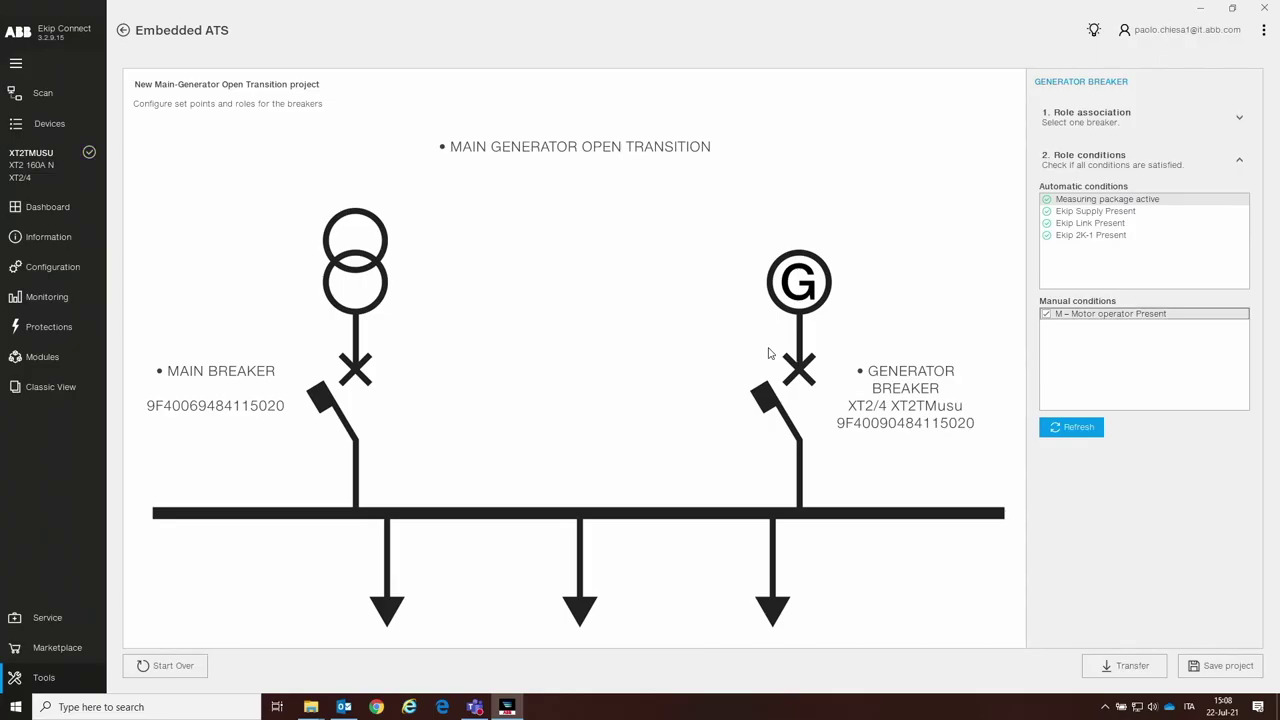